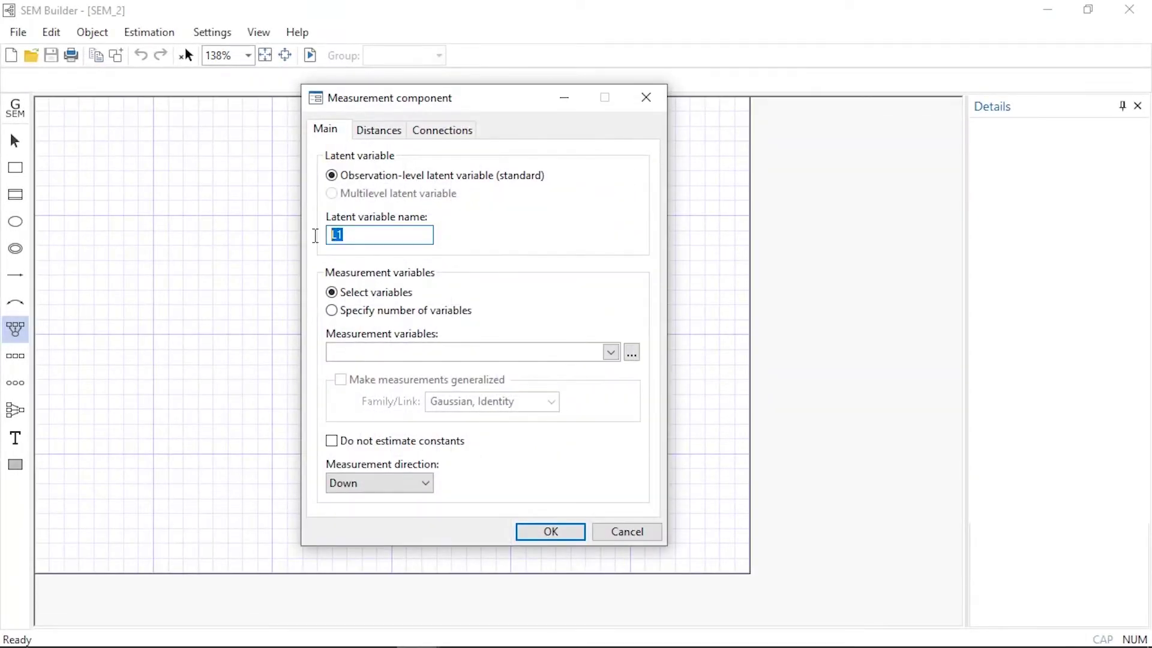
text(SES)
Add ses1–ses4 to the SES measurement component, then launch a new SEM Builder with sembuilder
click(611, 352)
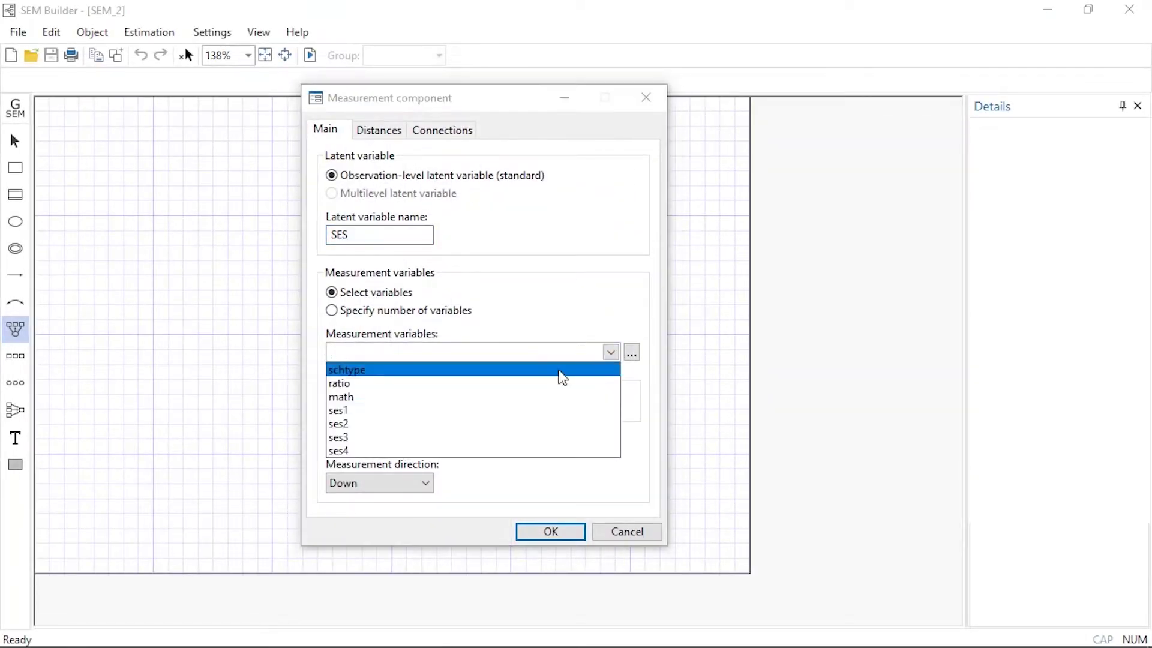
click(420, 409)
click(419, 436)
click(548, 533)
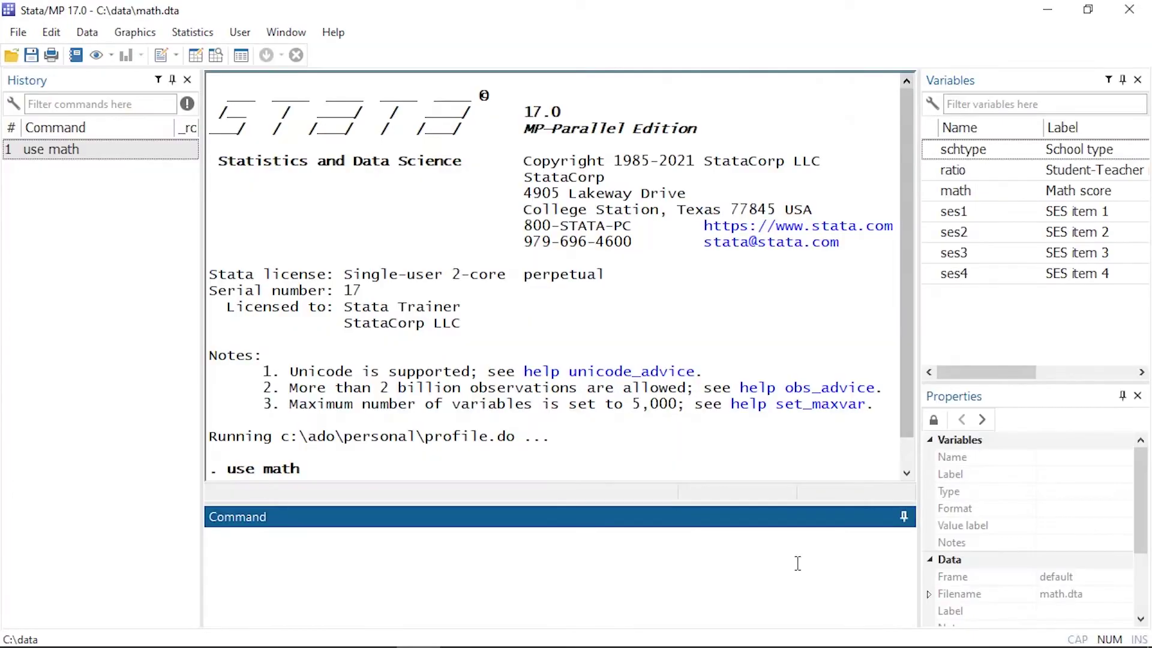
text(sembuilder)
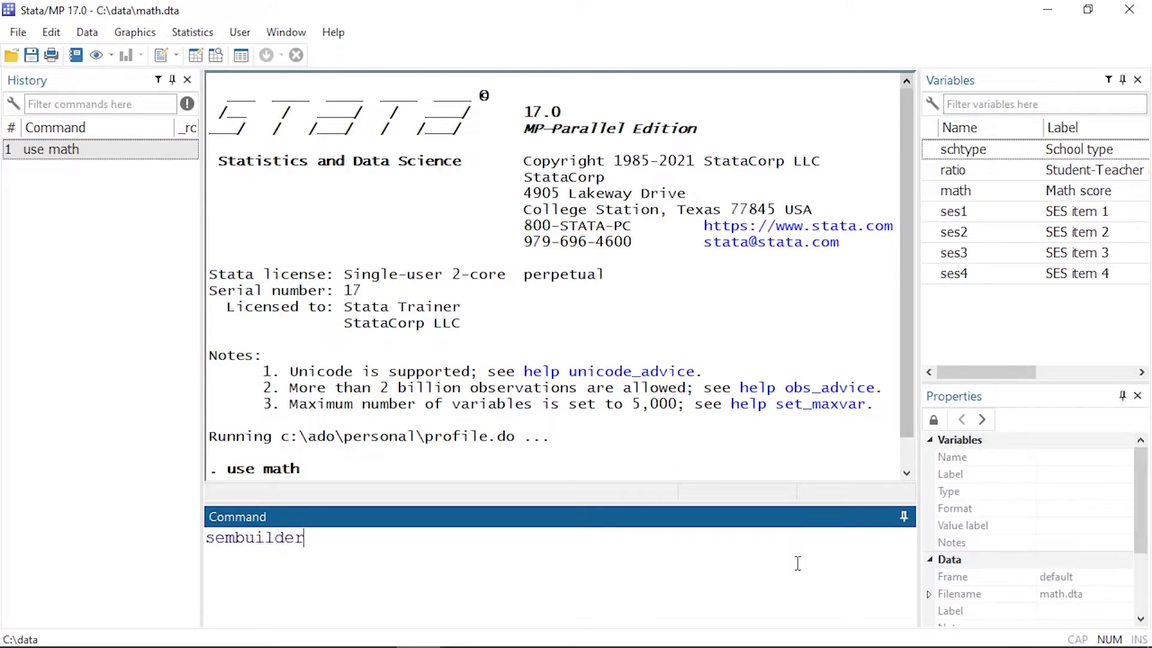
key(Return)
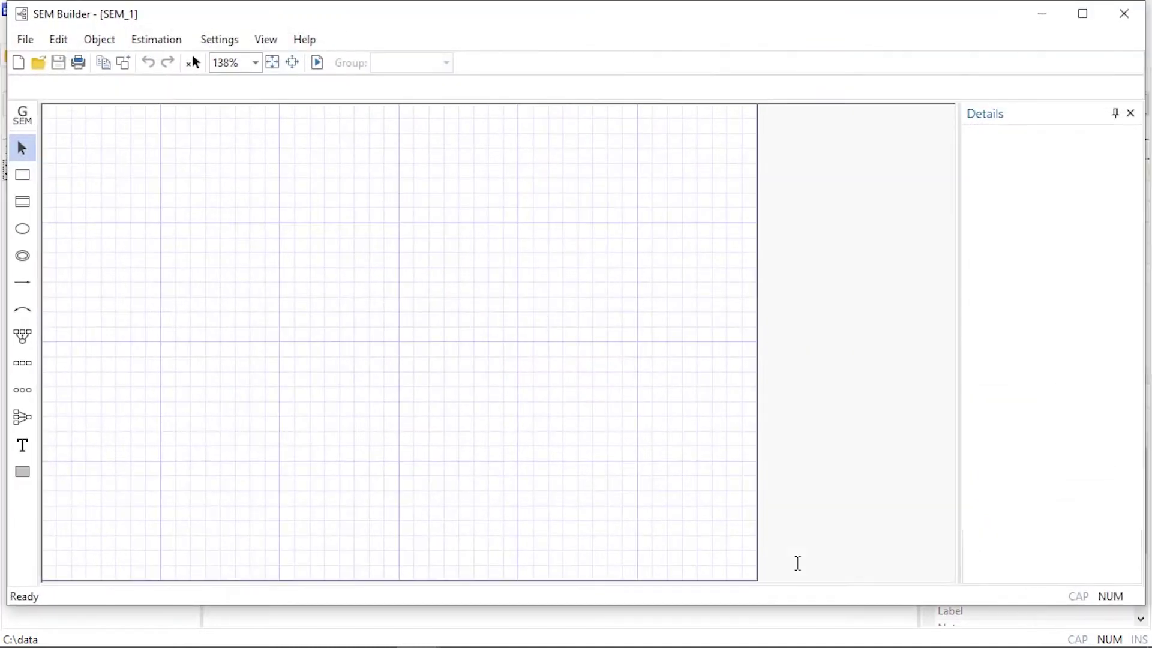
Place two observed-variable boxes side by side and draw a path from the left box to the right one
click(25, 178)
click(163, 222)
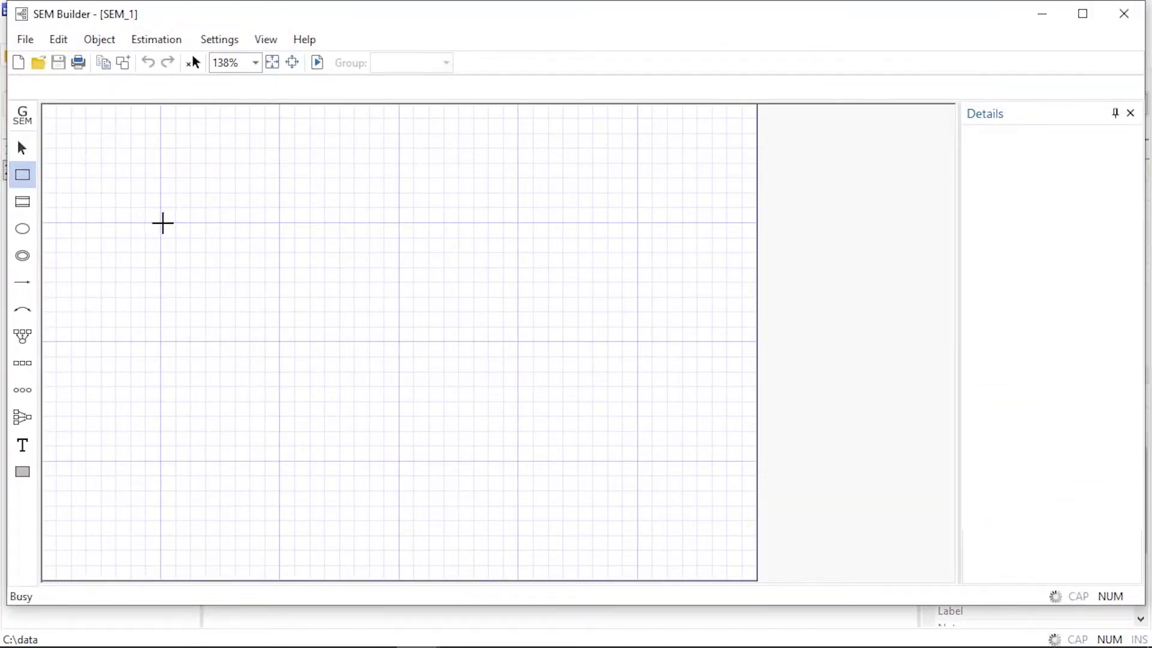
click(278, 222)
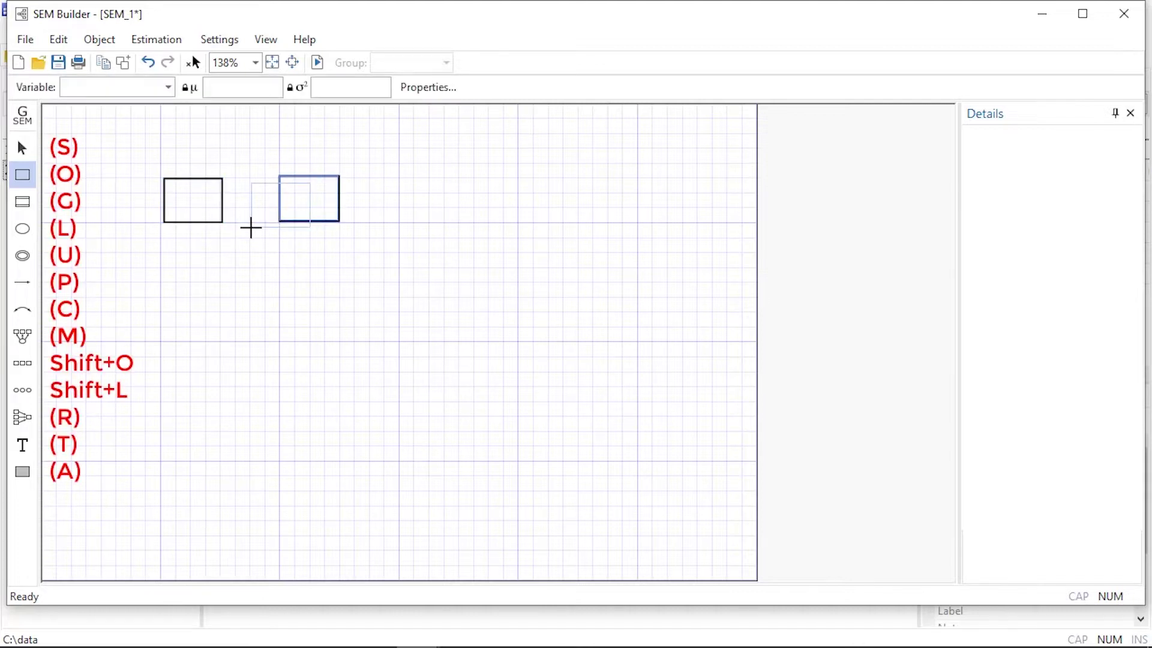
key(p)
drag(221, 204, 282, 204)
key(s)
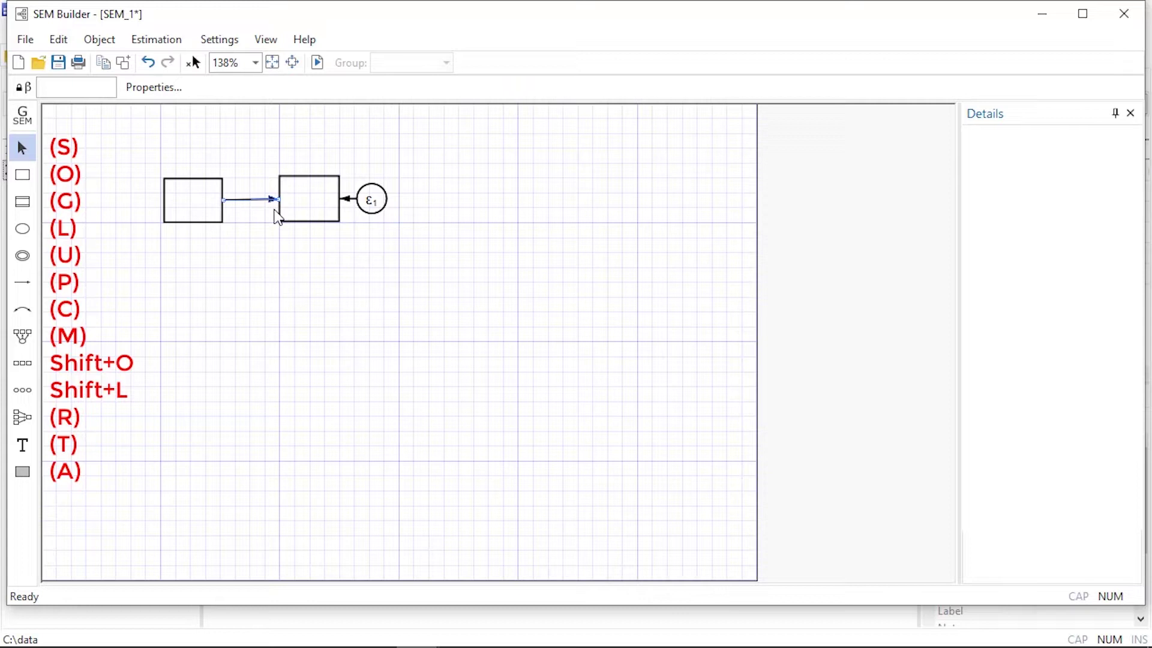
Assign the math variable to the right box
double_click(302, 209)
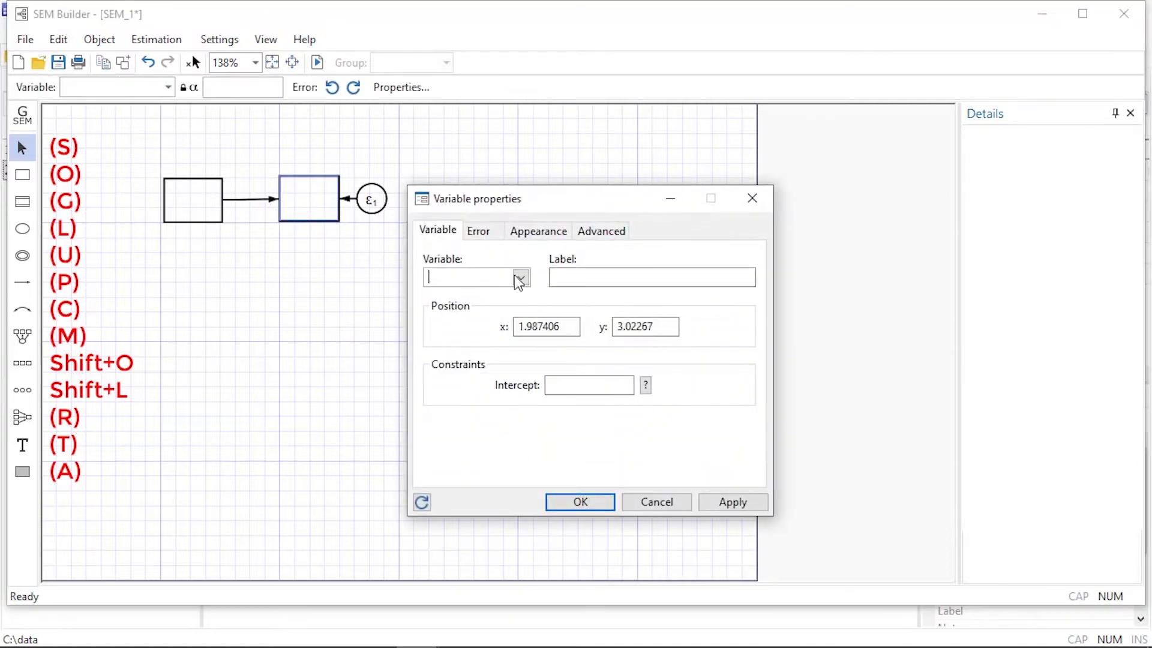
click(520, 279)
click(486, 323)
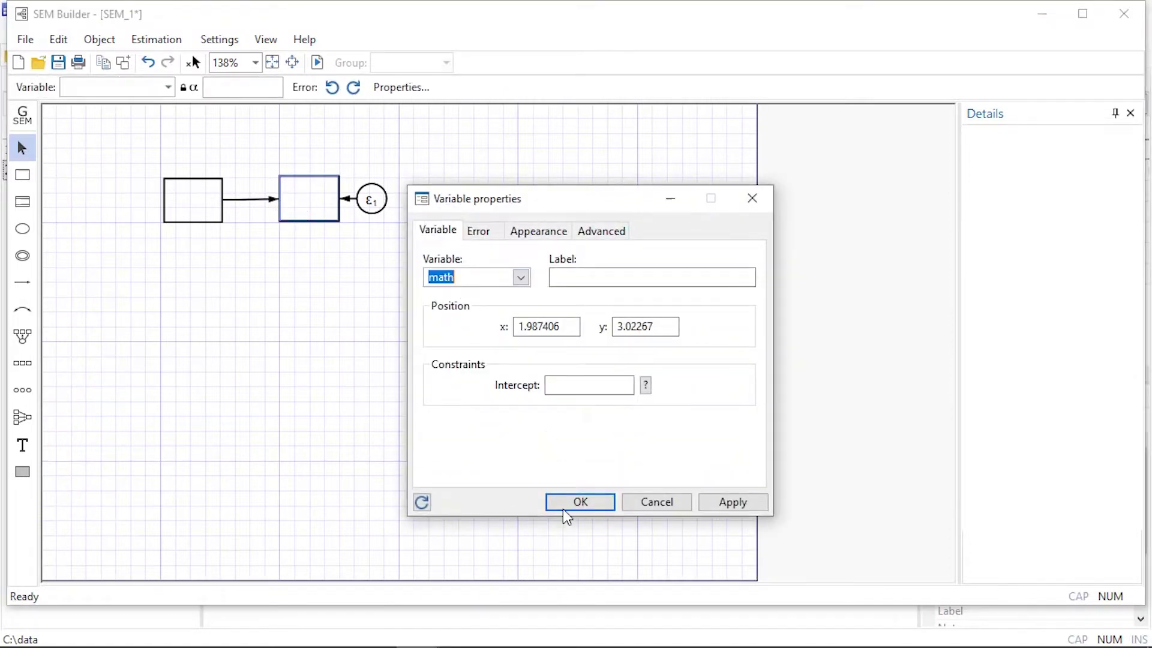
click(589, 506)
Assign the ratio variable to the left box
double_click(192, 213)
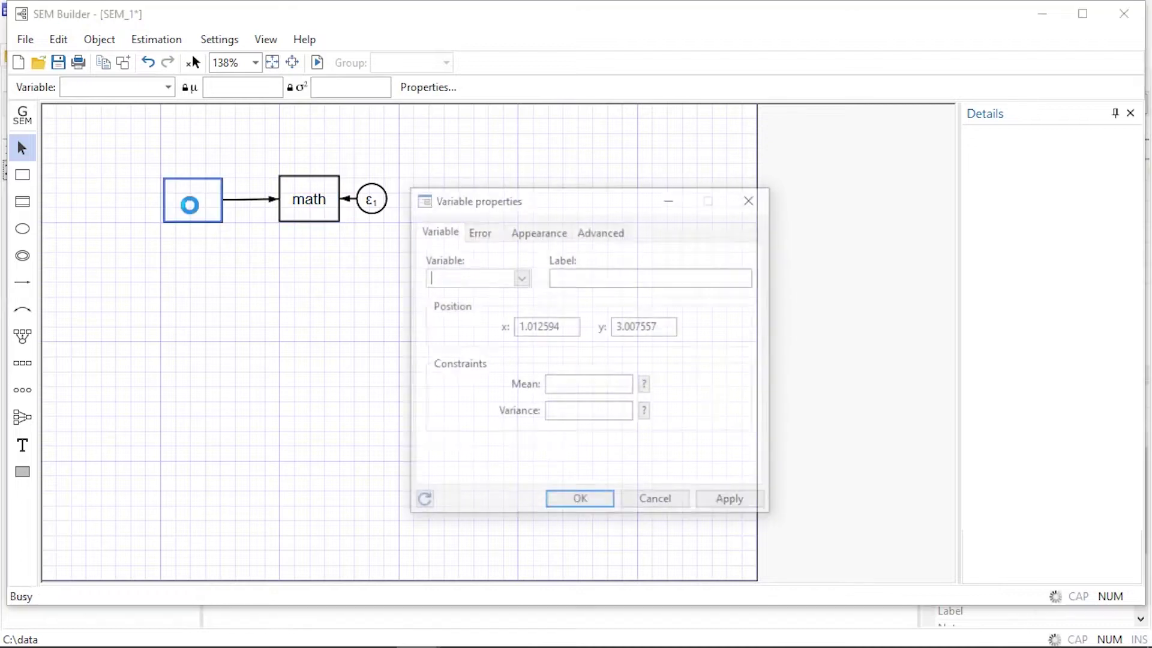
click(521, 277)
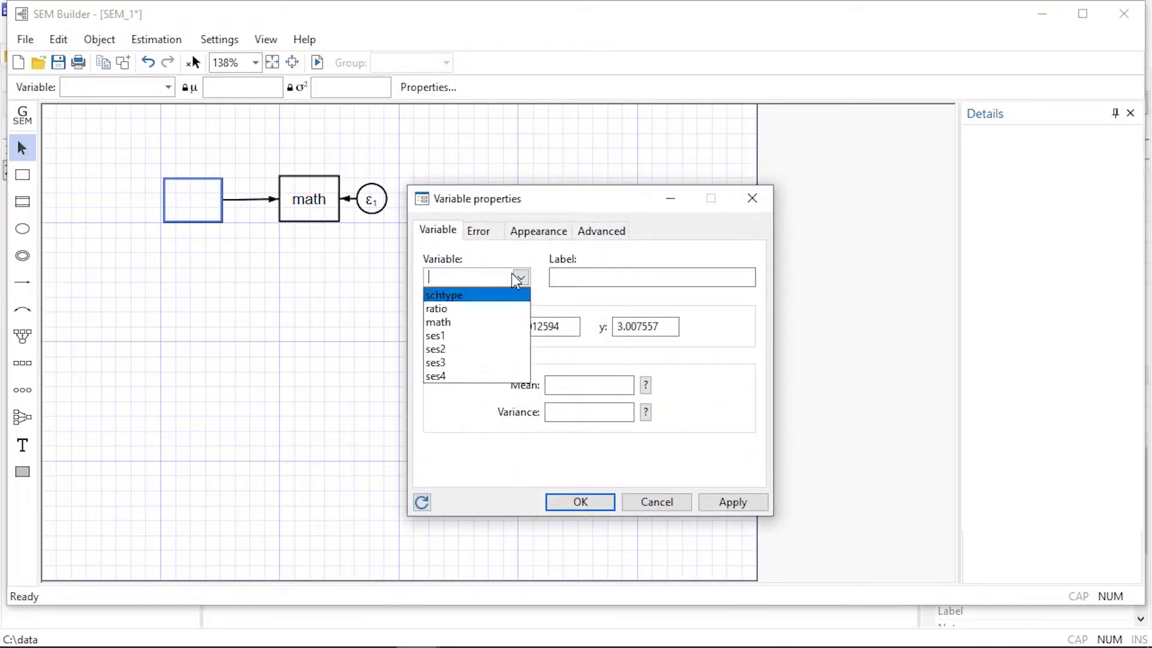
click(489, 306)
click(581, 502)
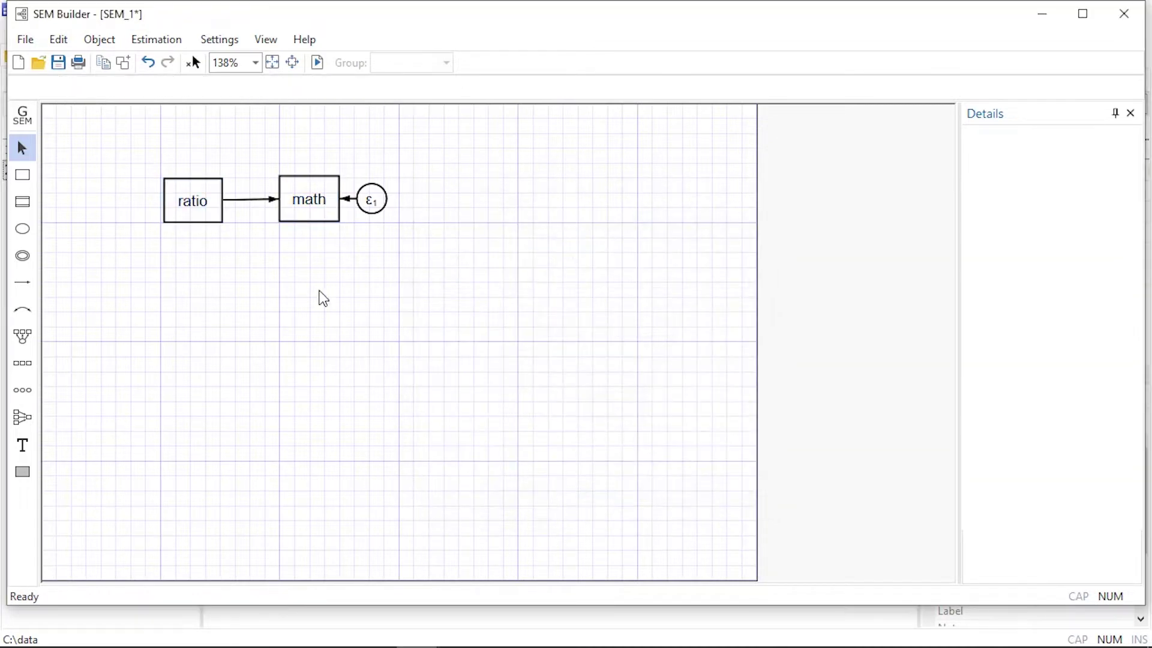
Set the width of all observed-variable boxes to .40 inches
click(230, 40)
mouse_move(245, 82)
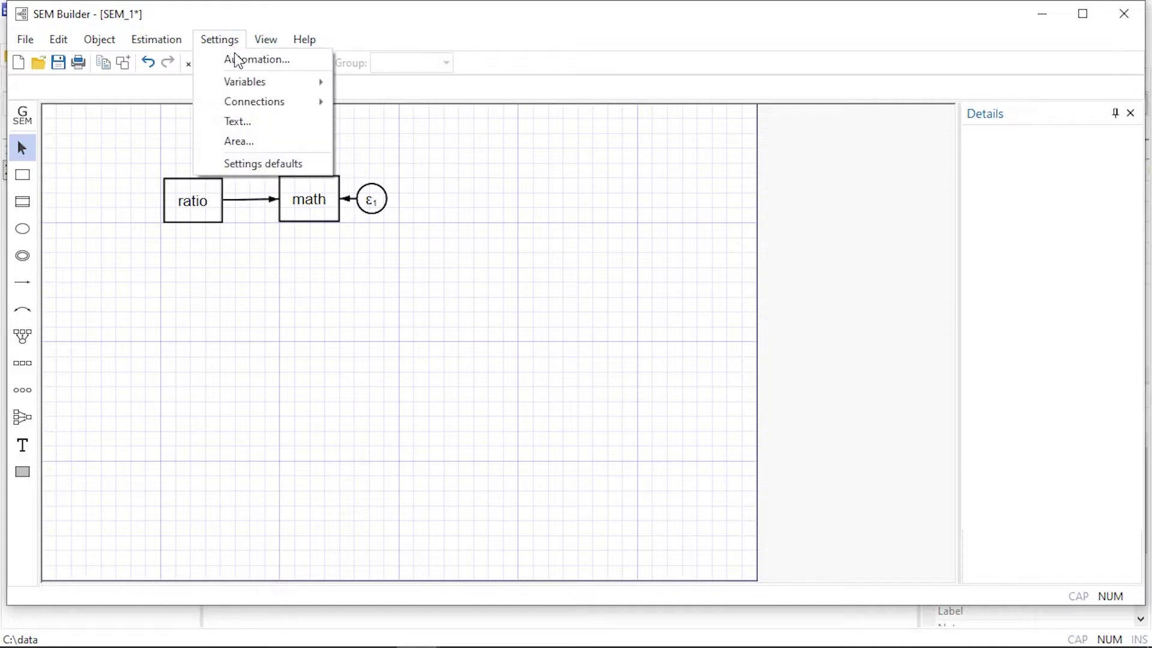
click(438, 248)
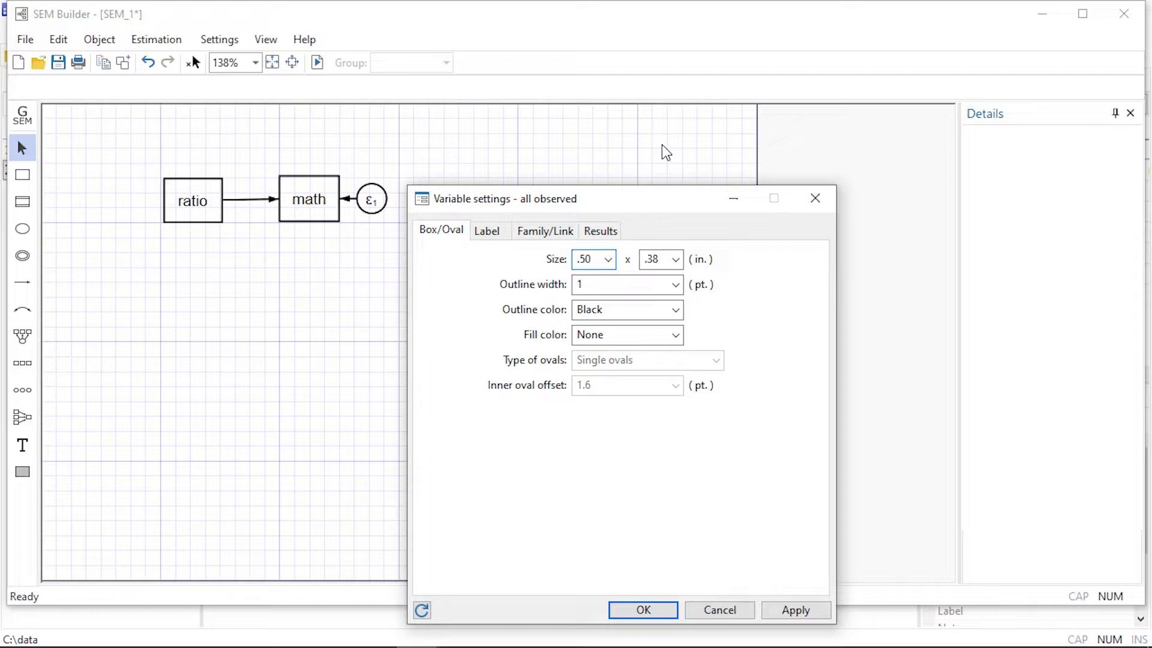
key(BackSpace)
text(4)
key(Return)
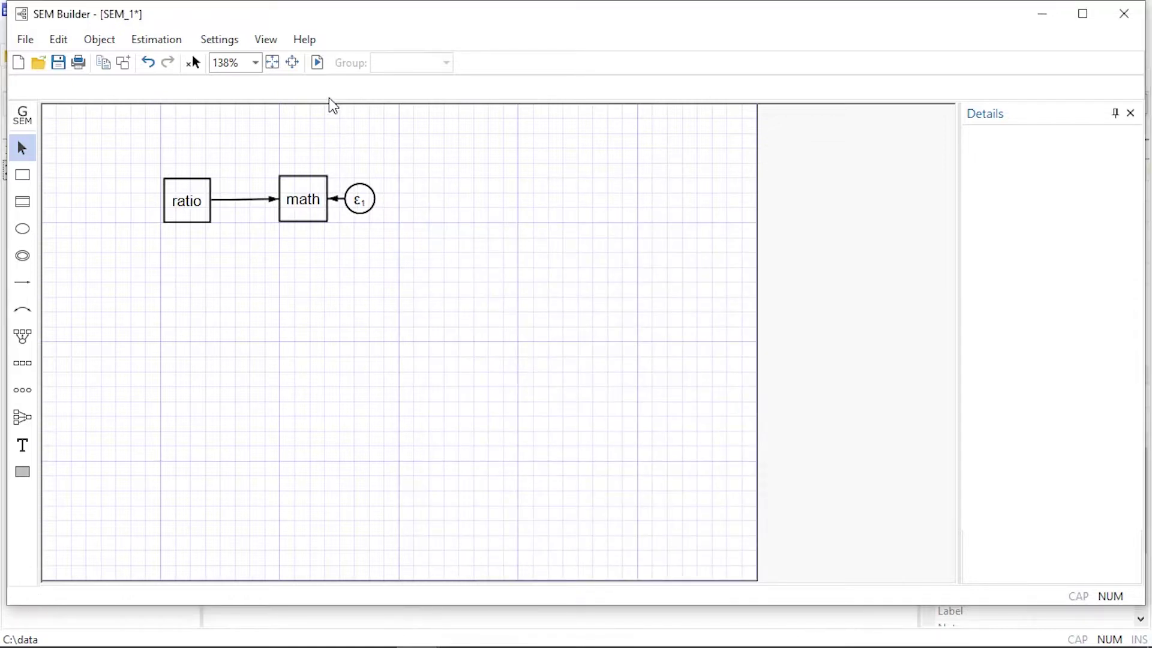
Review the estimation options: group, if/in, weights, standard errors, reporting, maximization and advanced settings
click(318, 66)
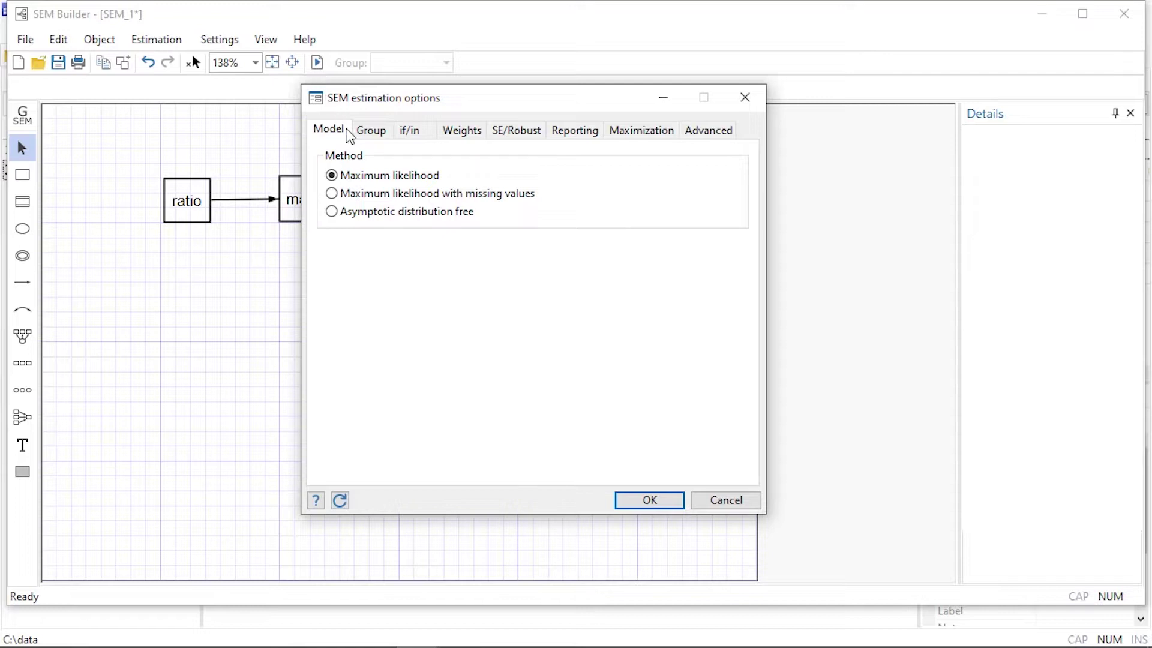
click(389, 133)
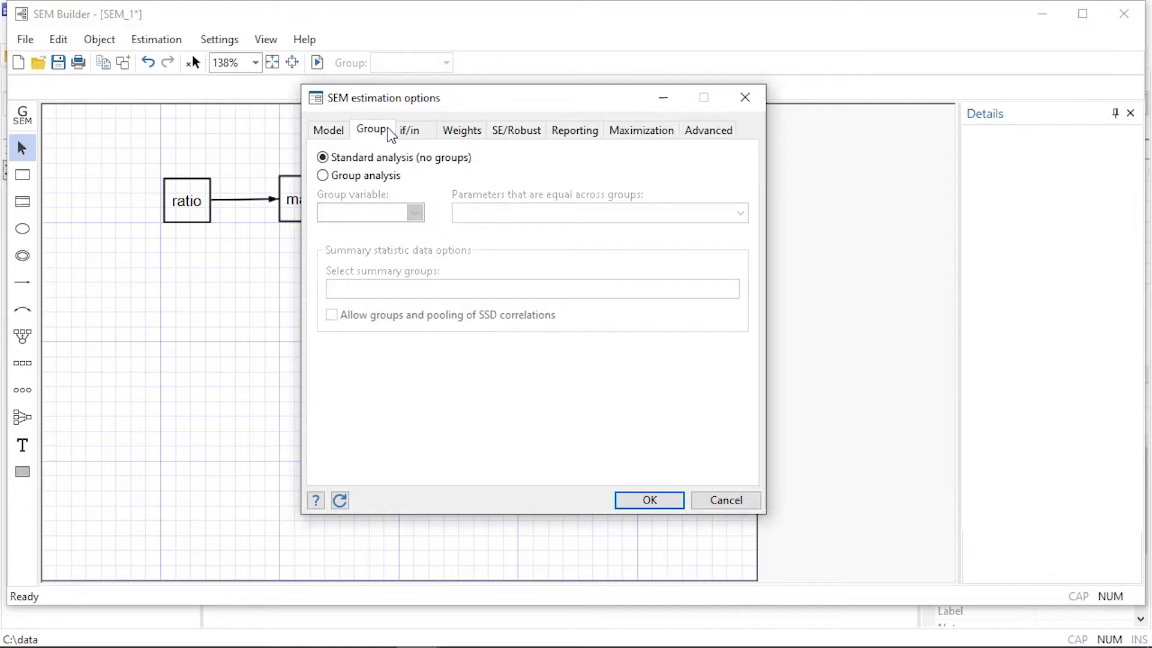
click(432, 135)
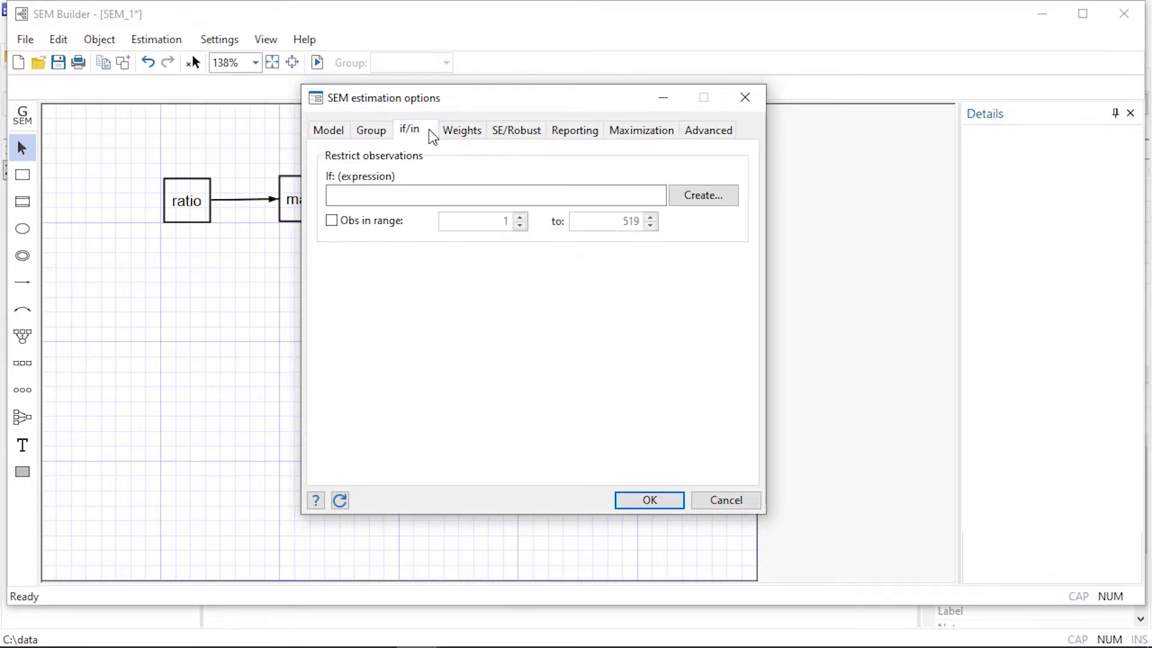
click(482, 134)
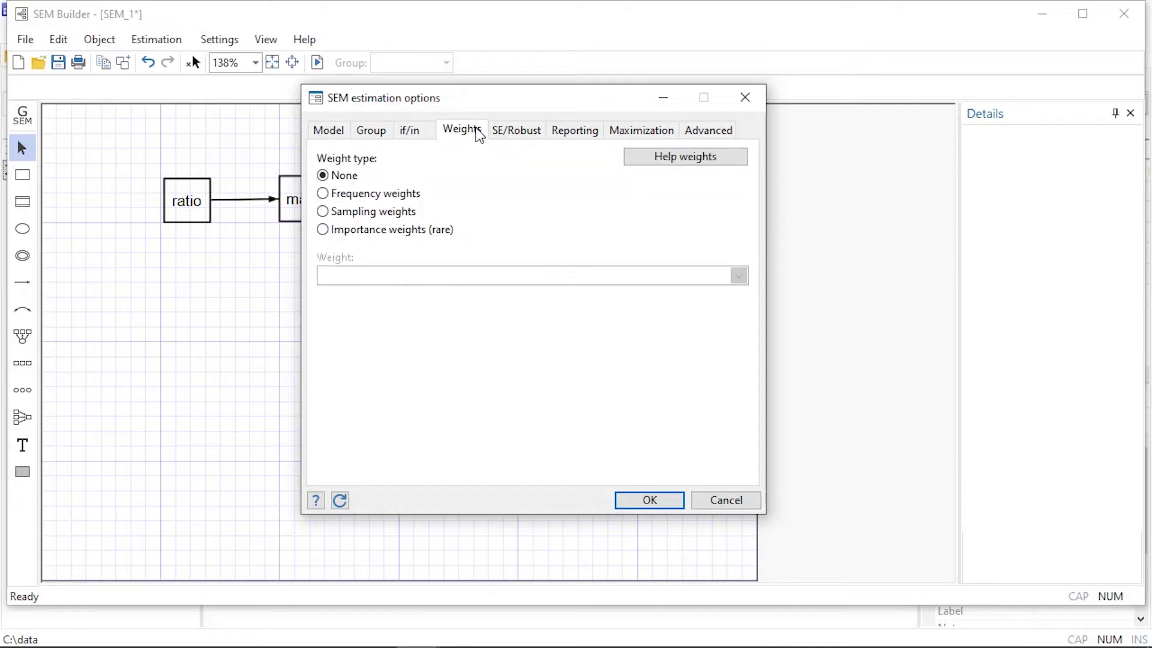
click(540, 137)
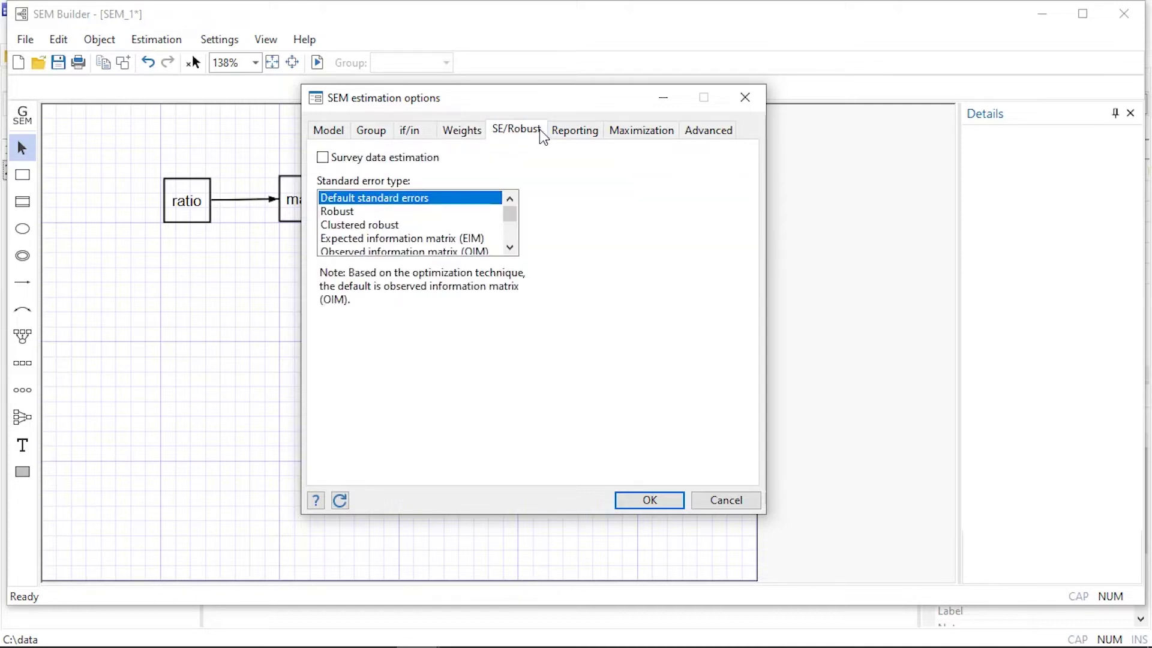
drag(510, 216, 520, 247)
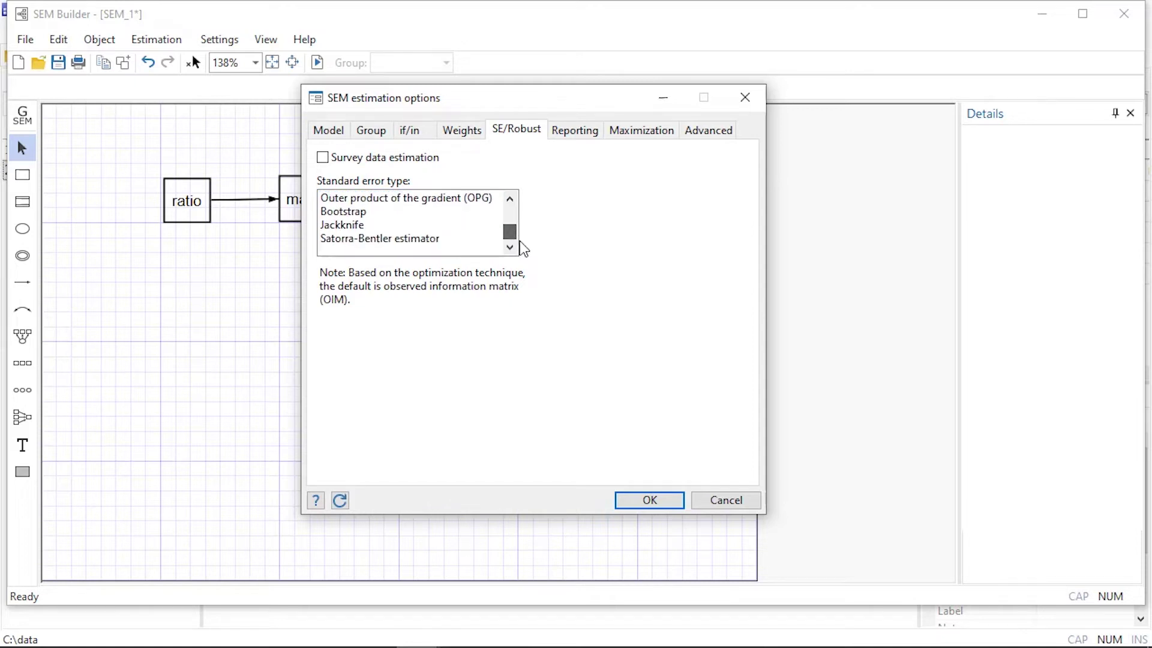
click(597, 132)
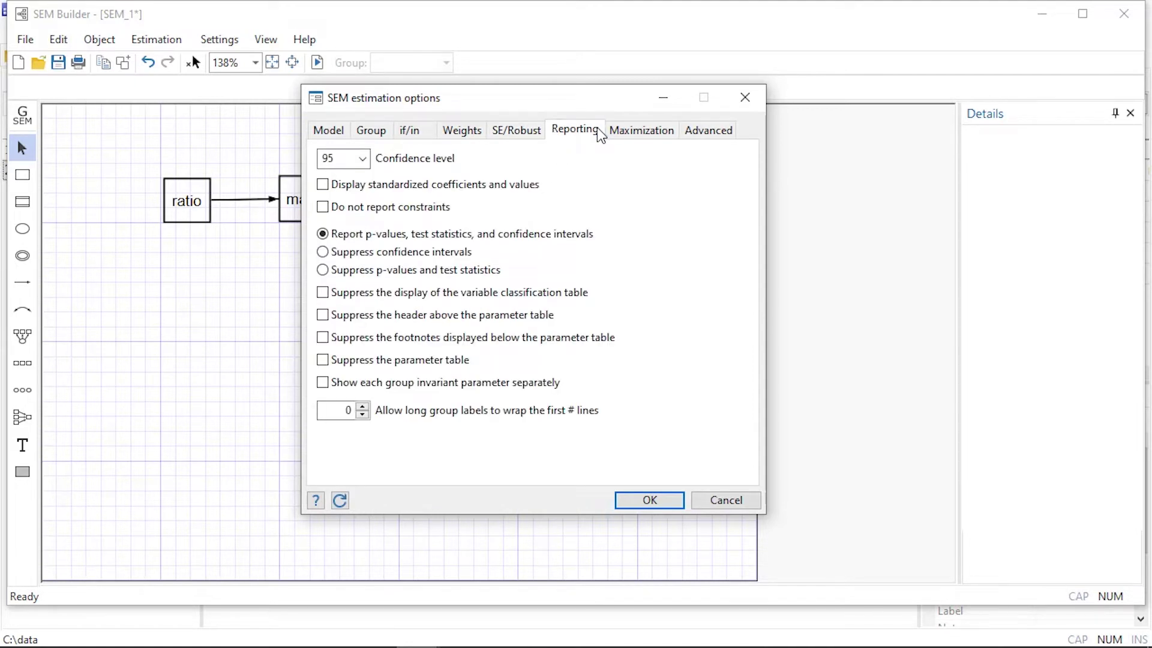
click(676, 133)
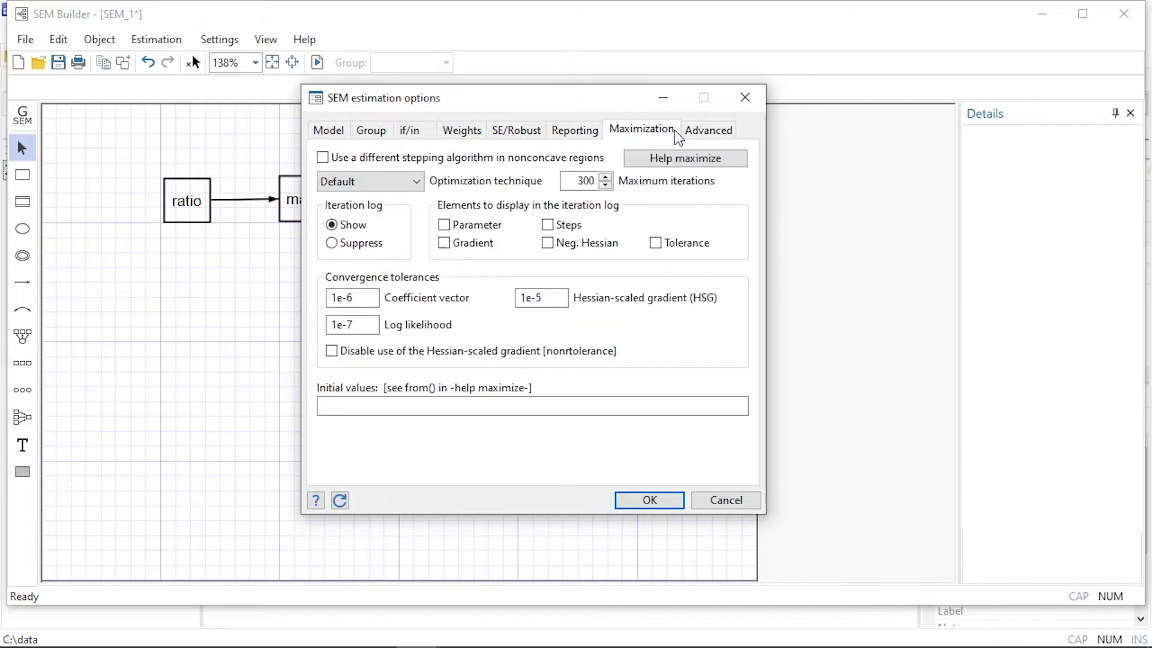
click(730, 131)
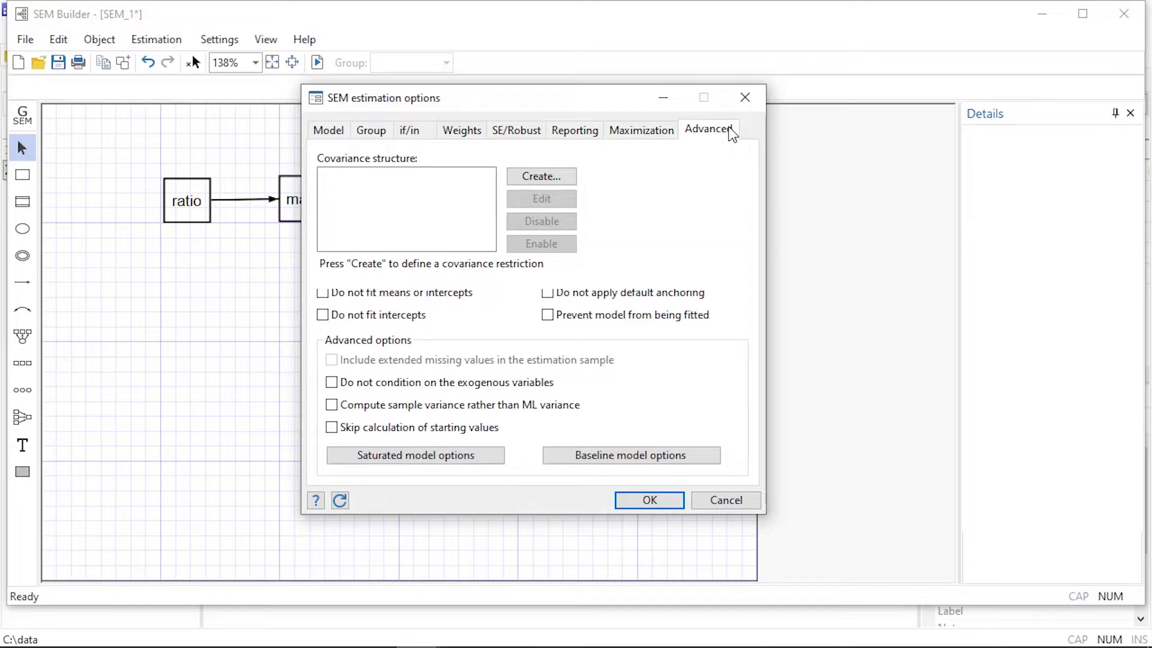
Start a covariance restriction, review its structure types, and cancel without defining one
click(564, 179)
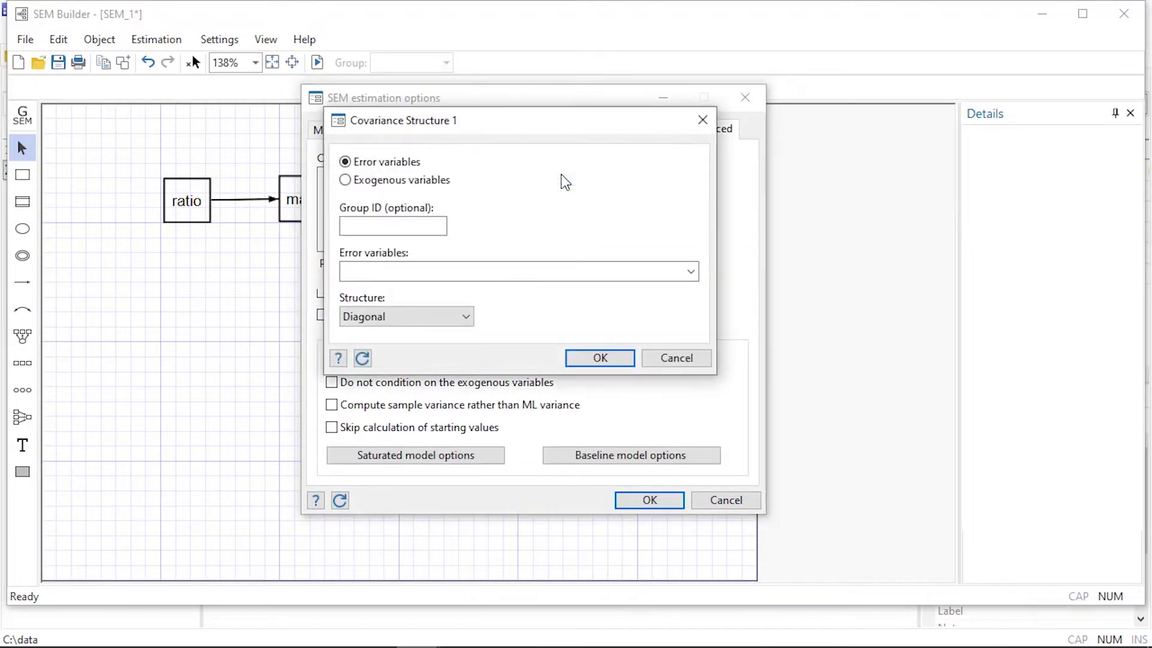
click(466, 321)
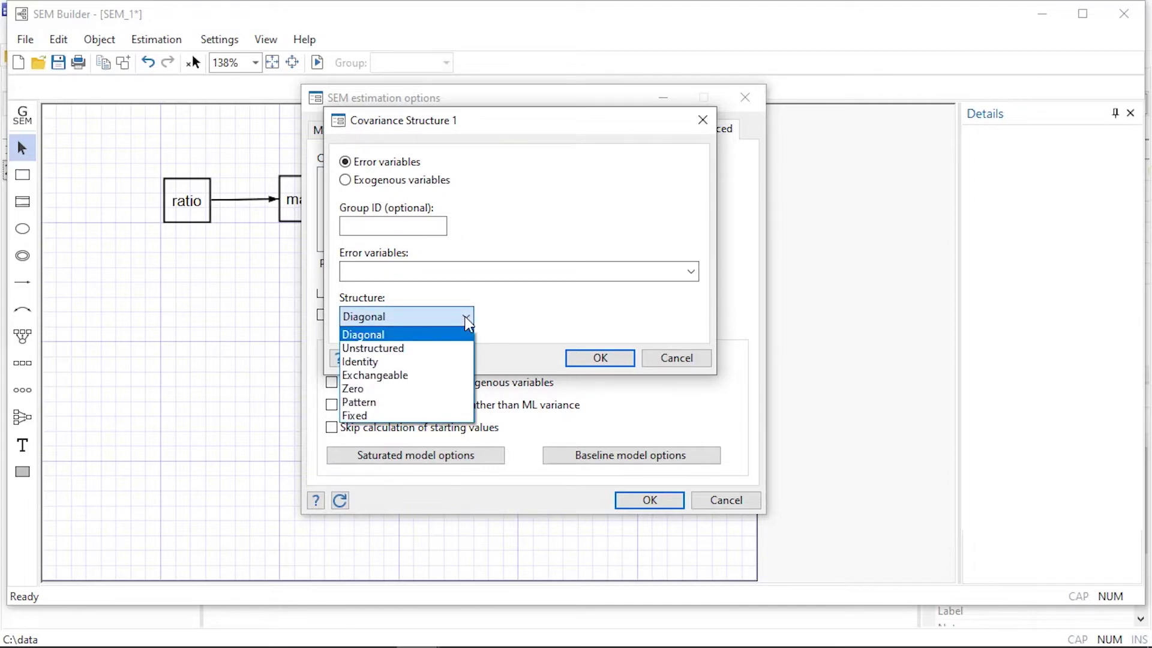
click(465, 322)
click(687, 360)
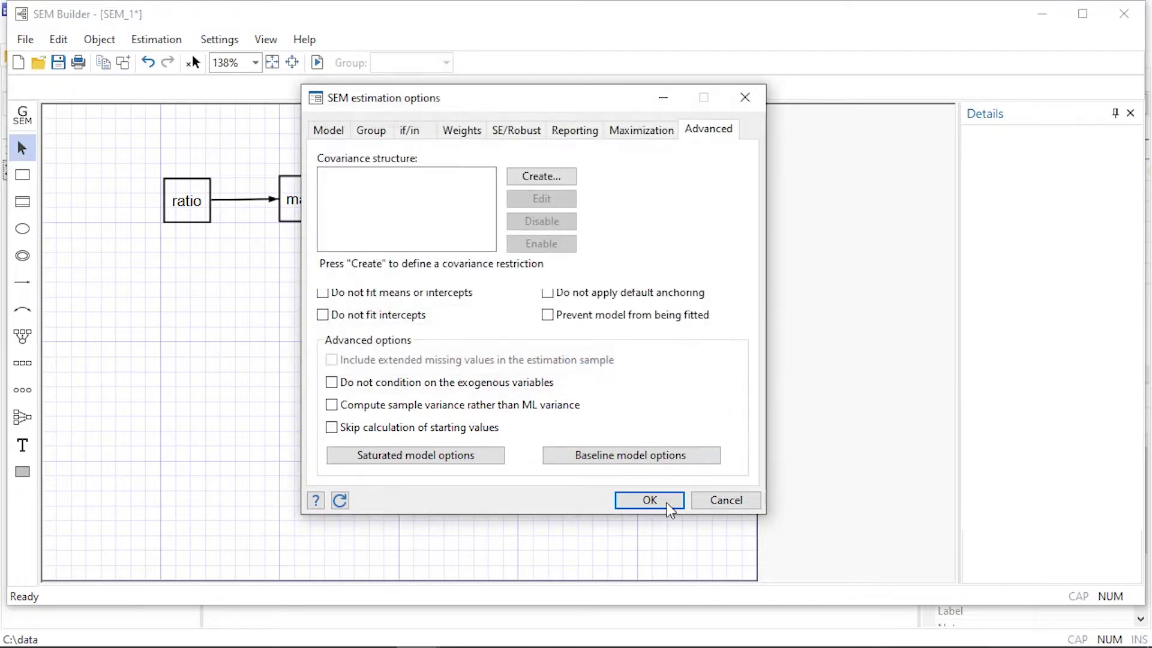
Fit the ratio→math regression, display standardized estimates (path -.19), and minimize to view results
click(649, 501)
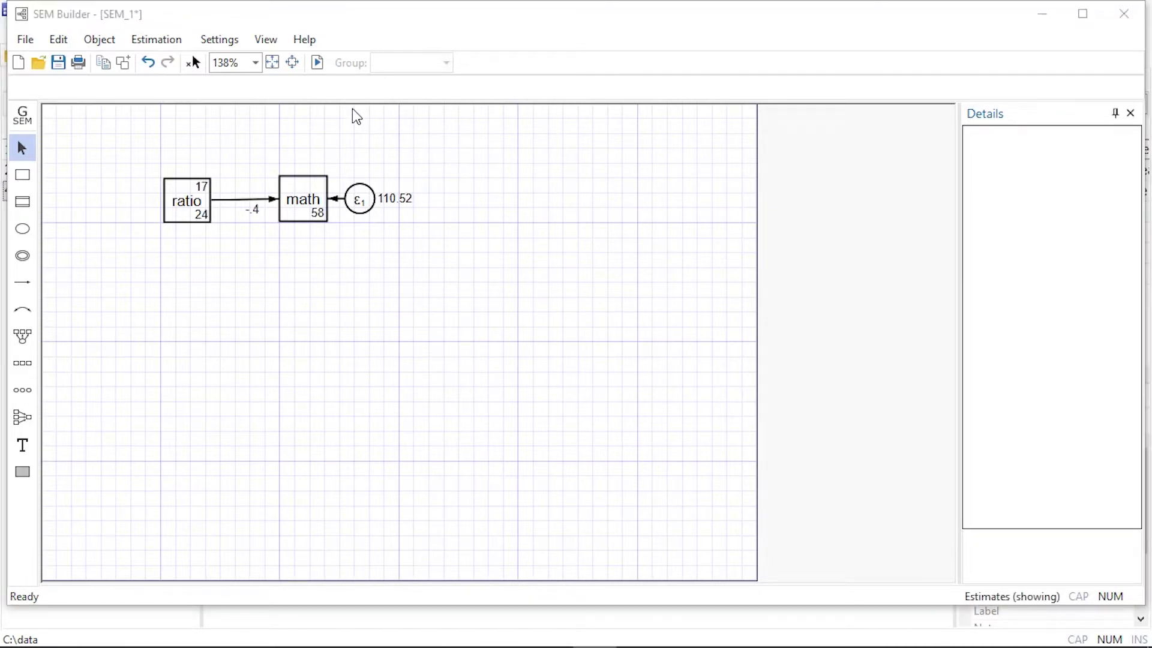
click(275, 43)
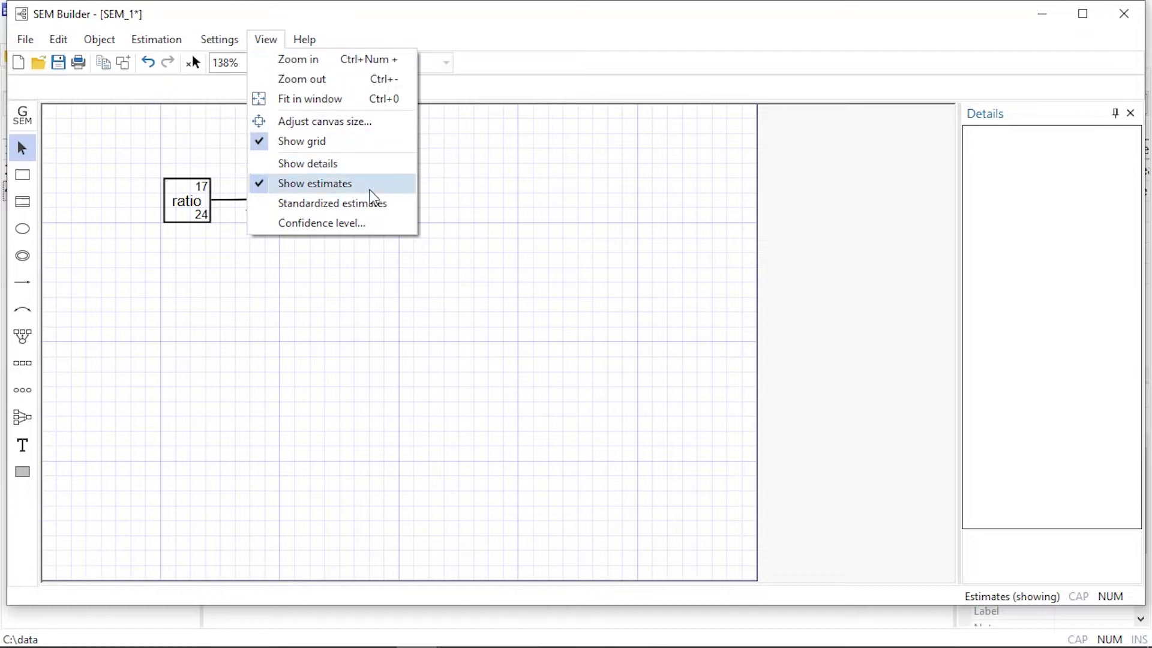
click(402, 206)
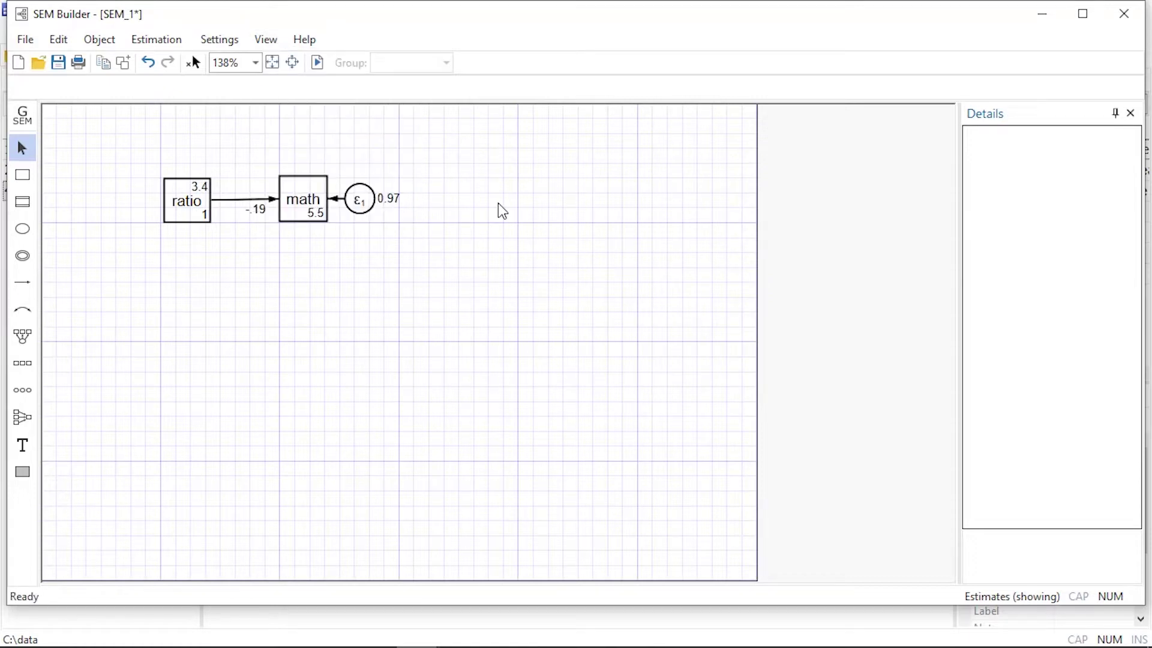
click(1049, 11)
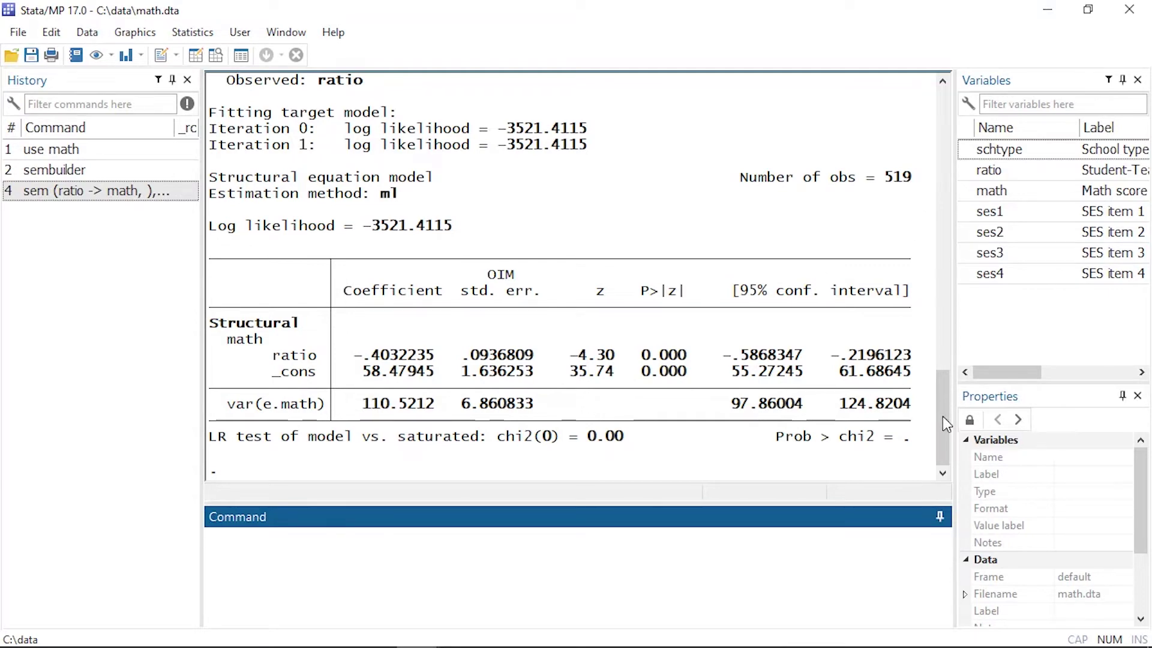
drag(942, 417, 951, 396)
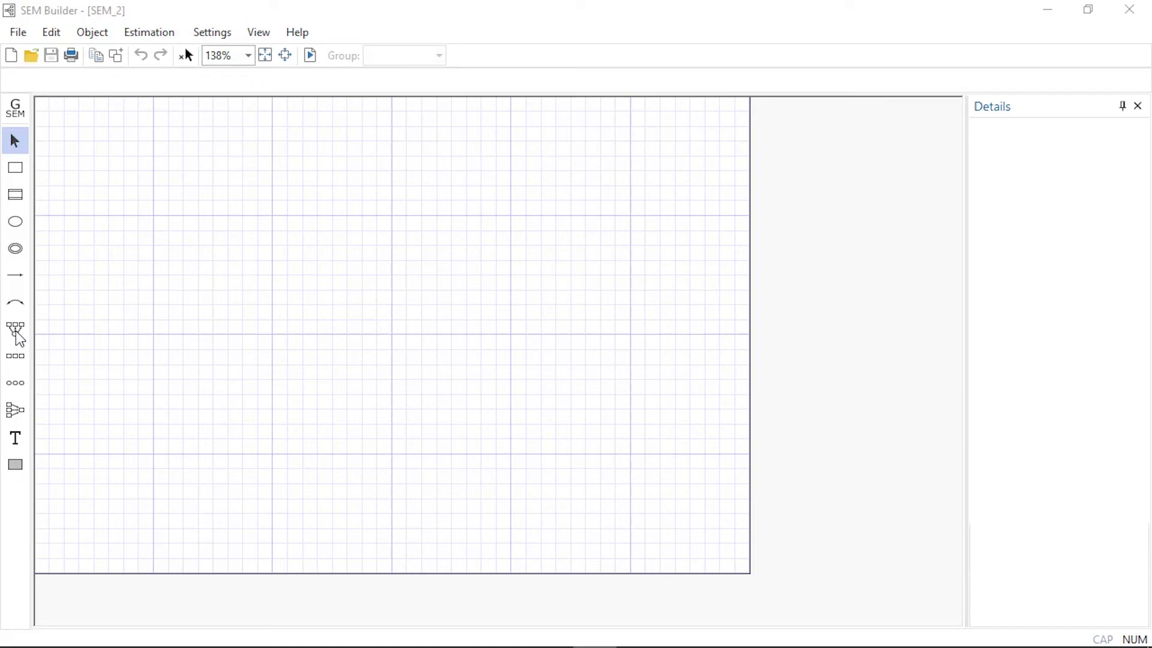
Place an SES measurement component with indicators ses1, ses2, ses3 and ses4
click(15, 332)
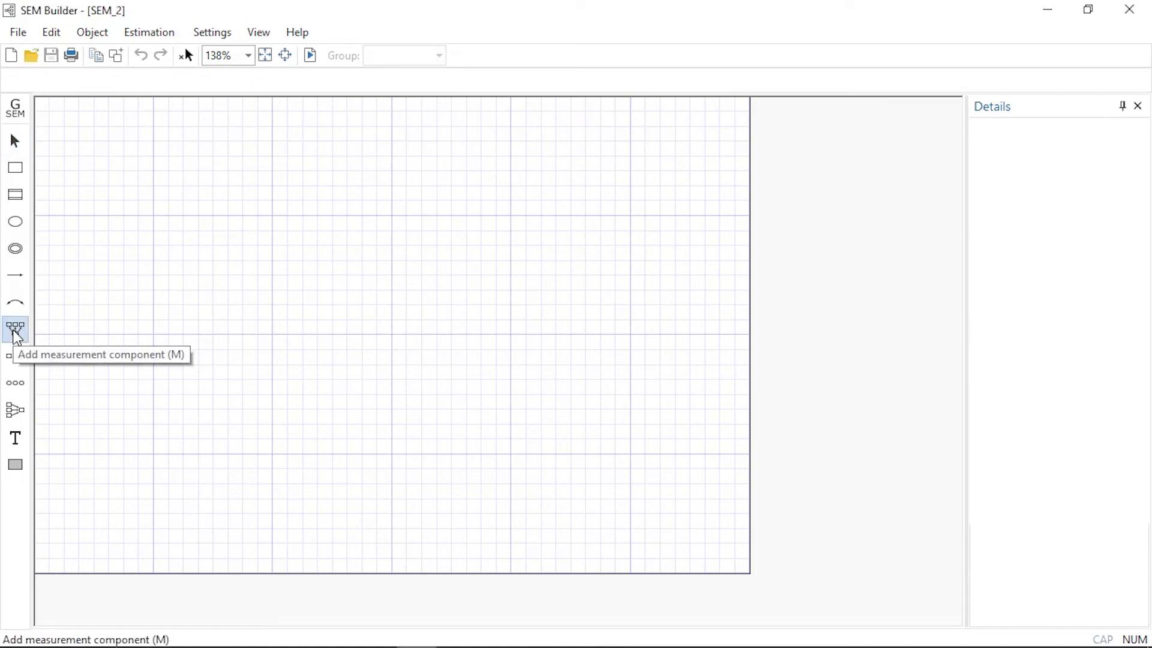
click(241, 196)
text(SES)
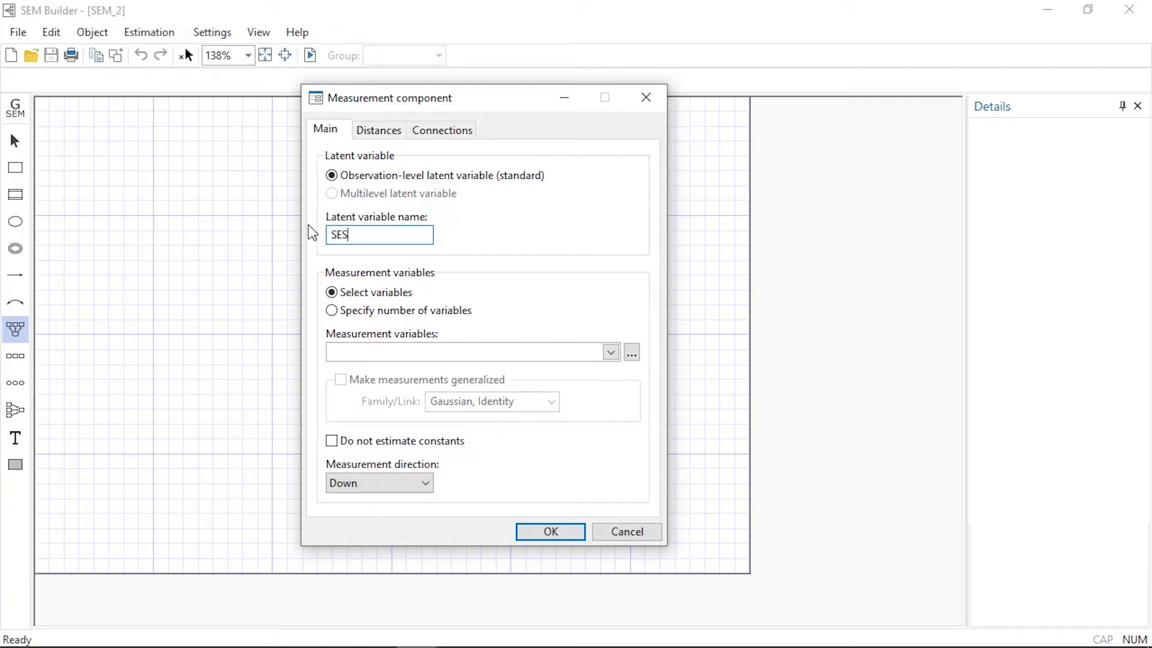
click(616, 352)
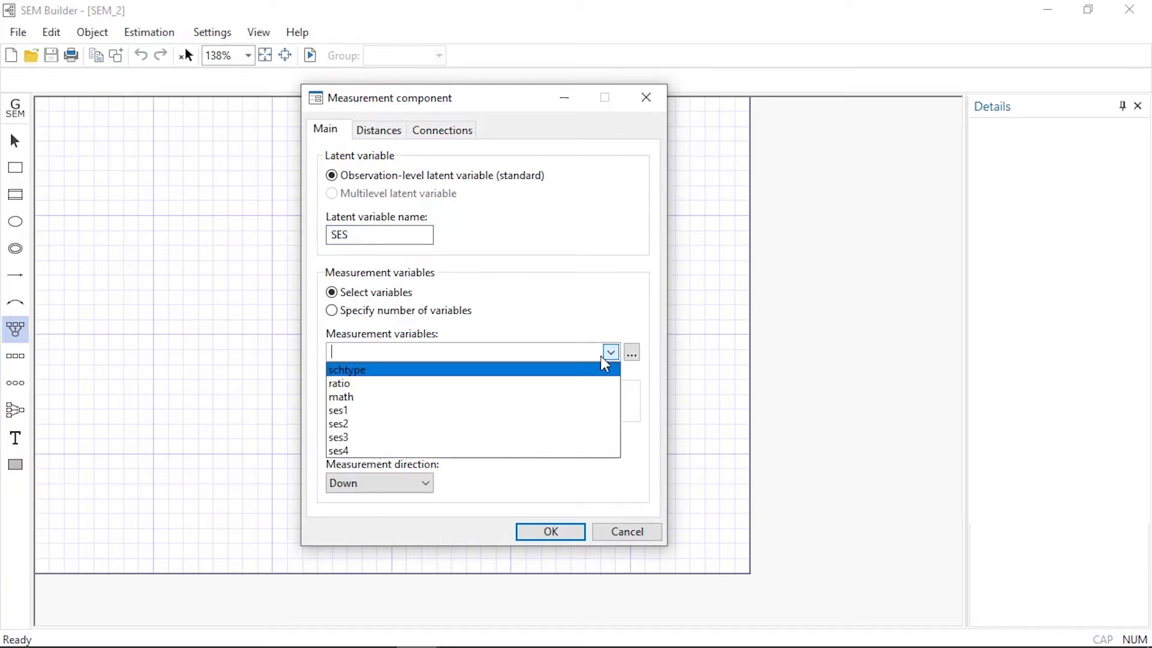
click(418, 411)
click(418, 425)
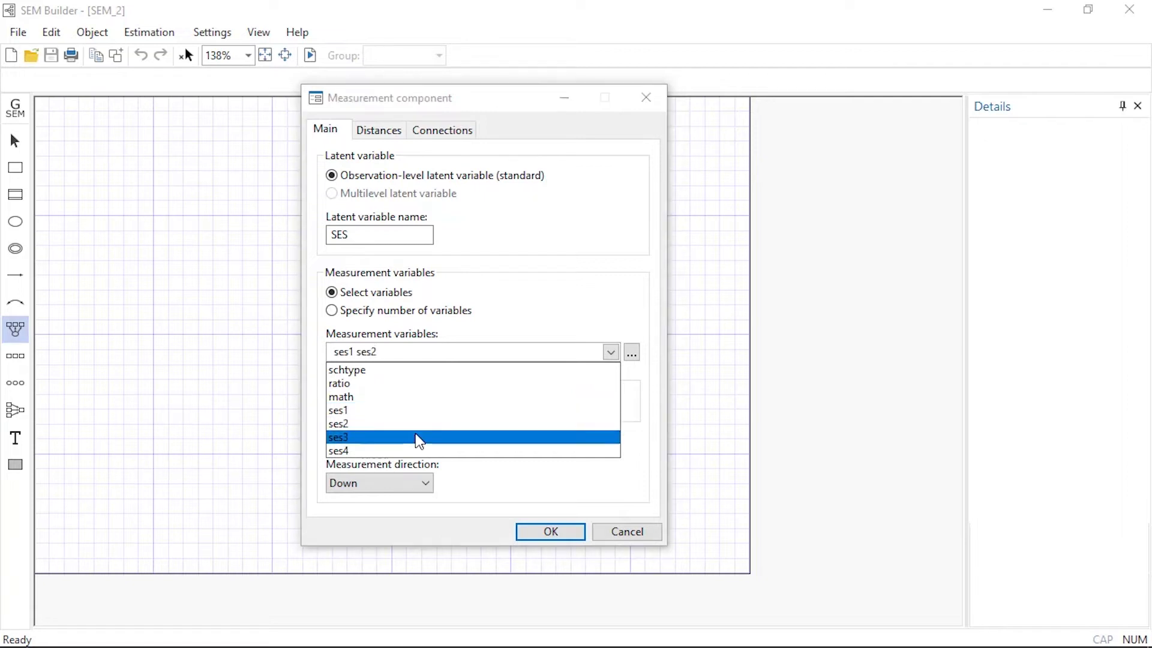
text(ses3 ses4)
click(548, 536)
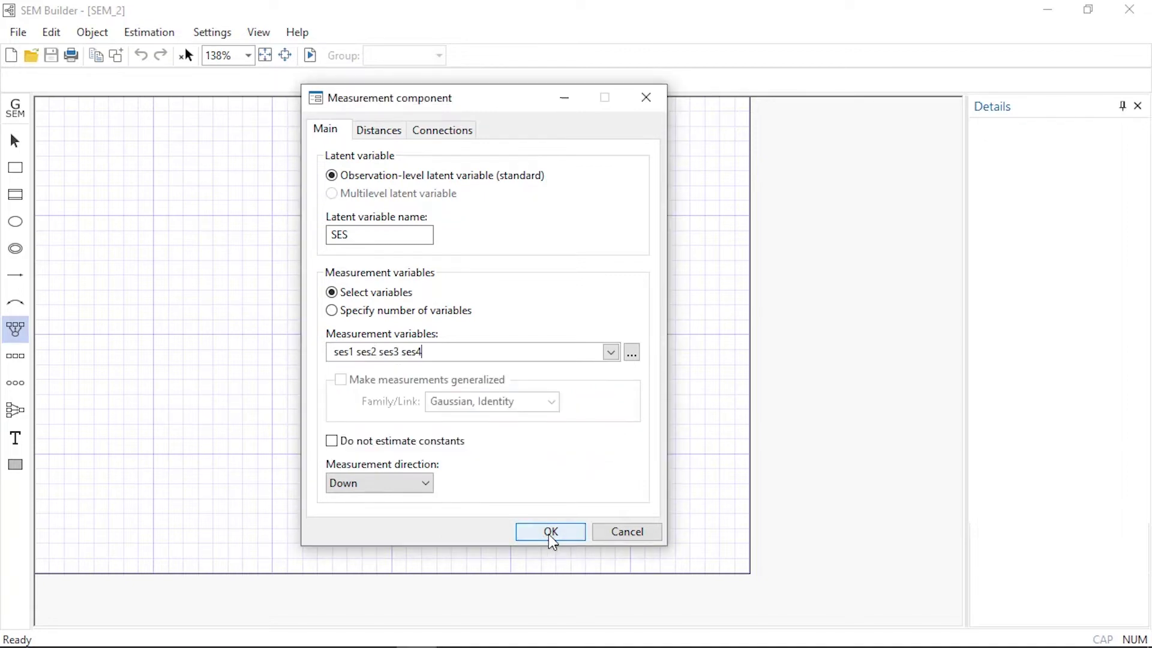
click(551, 532)
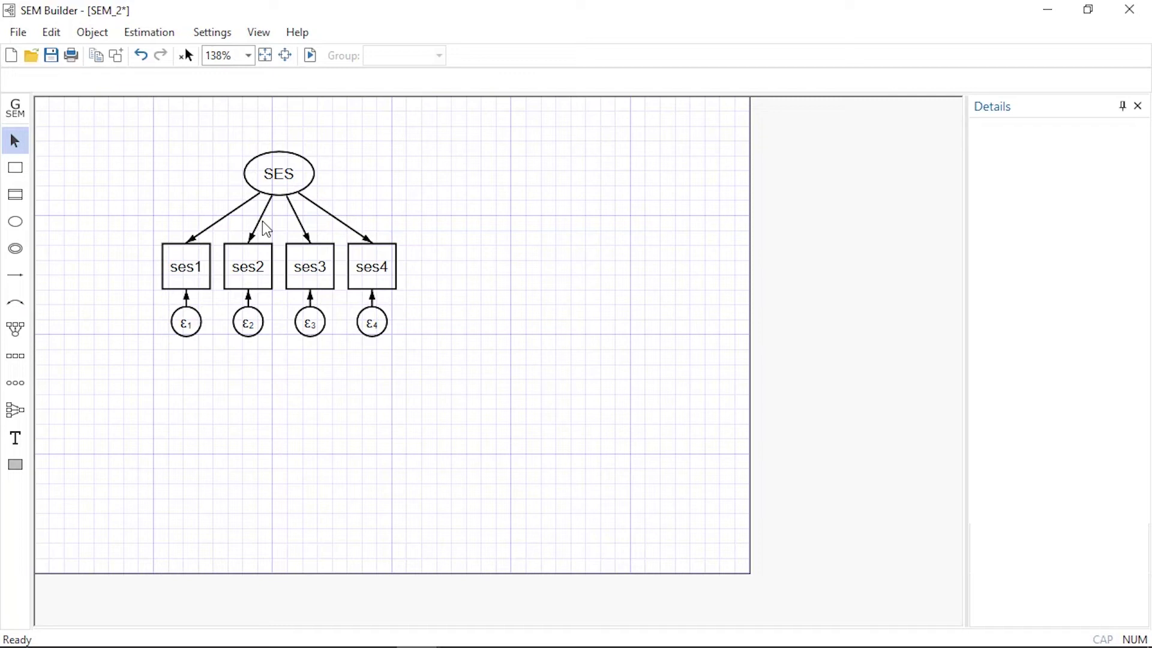
Constrain the SES variance to 1 and fit the measurement model
click(298, 177)
click(333, 83)
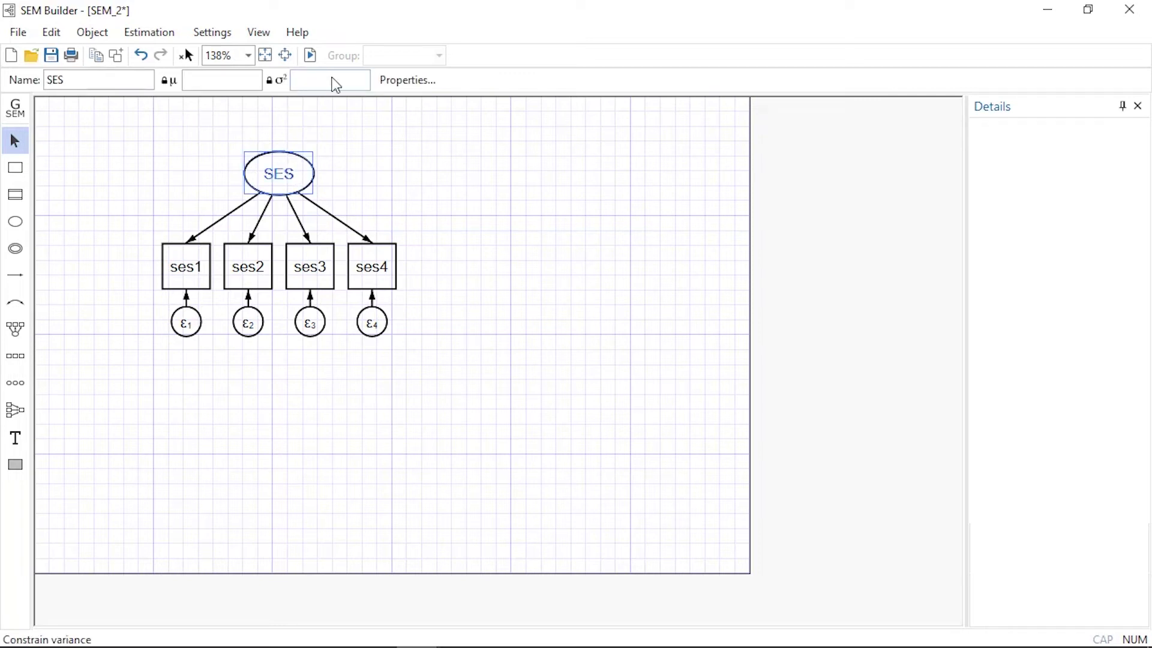
text(1)
key(Return)
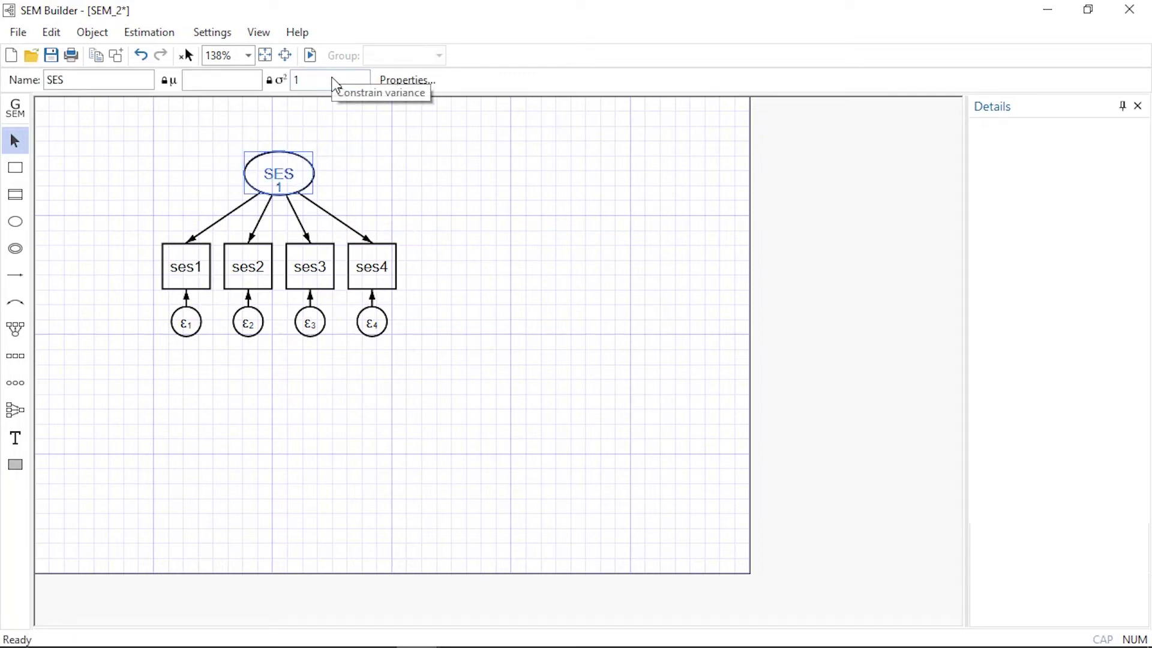
click(310, 56)
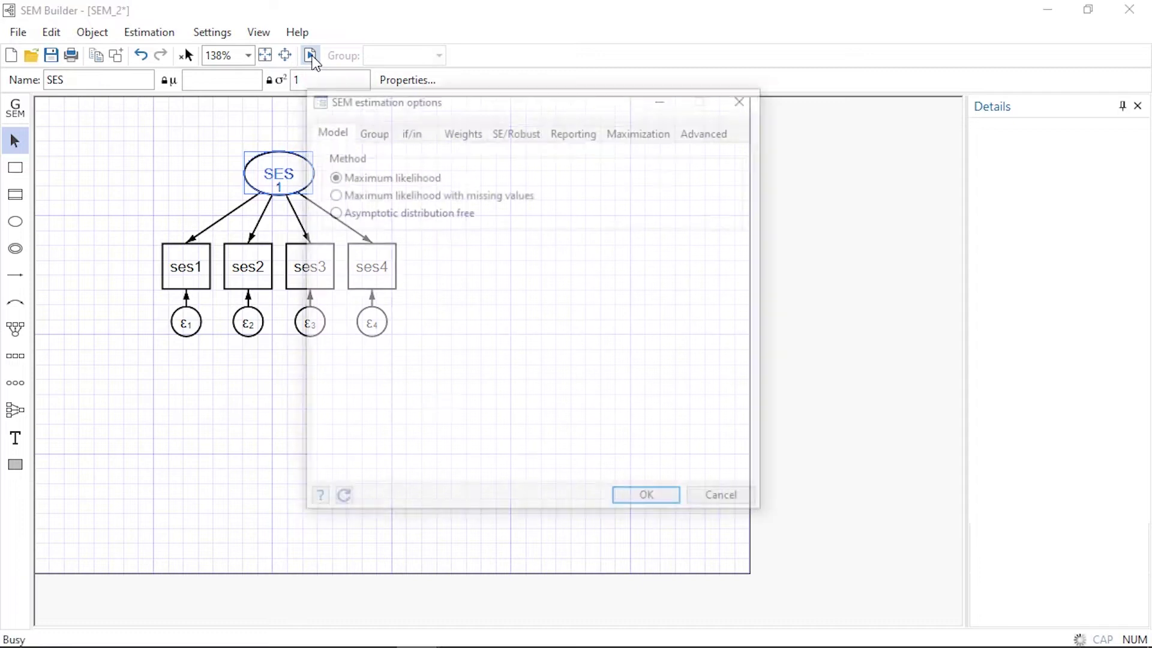
key(Return)
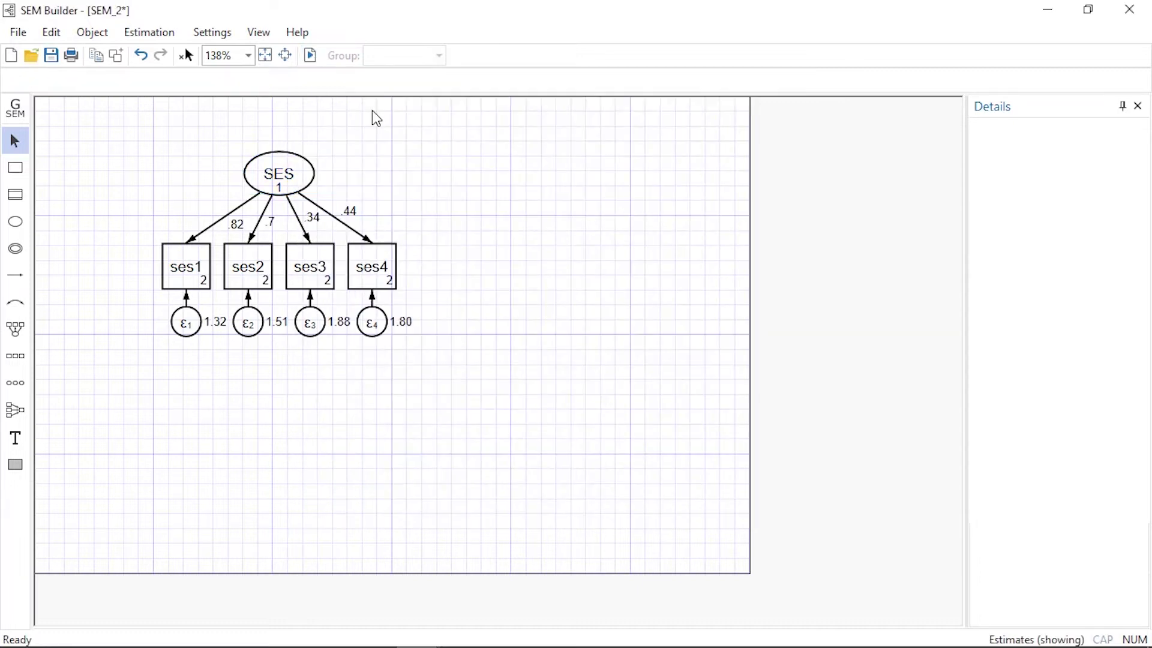
In a new GSEM diagram, add a regression component for taskdone with a Bernoulli logit response
key(ctrl+n)
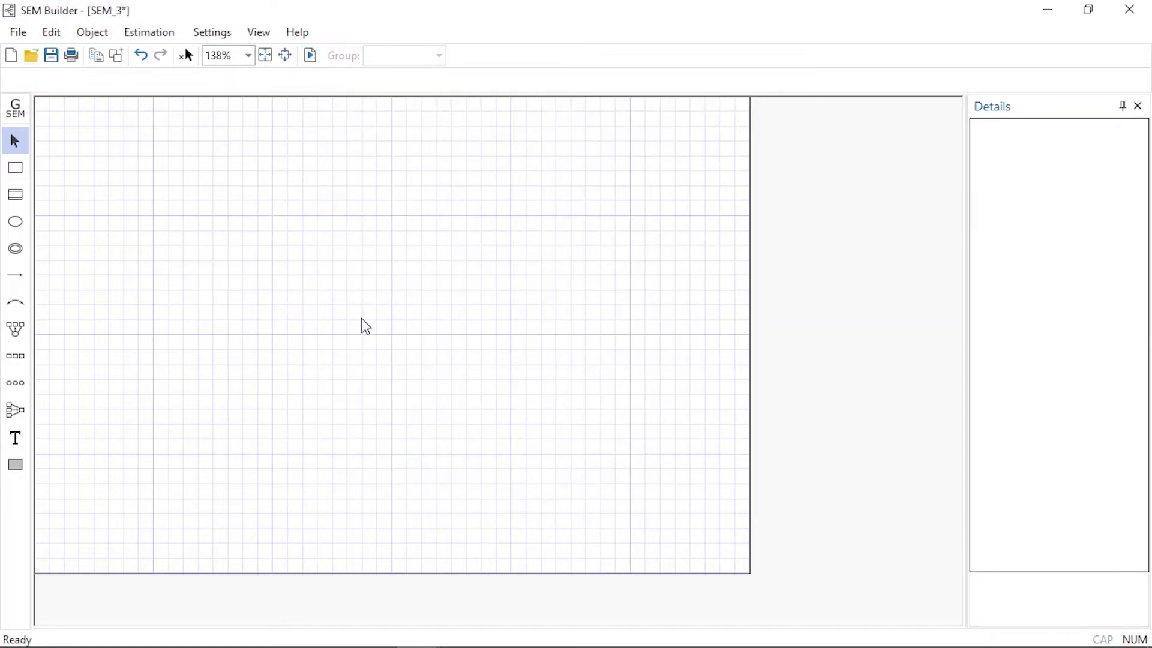
click(15, 112)
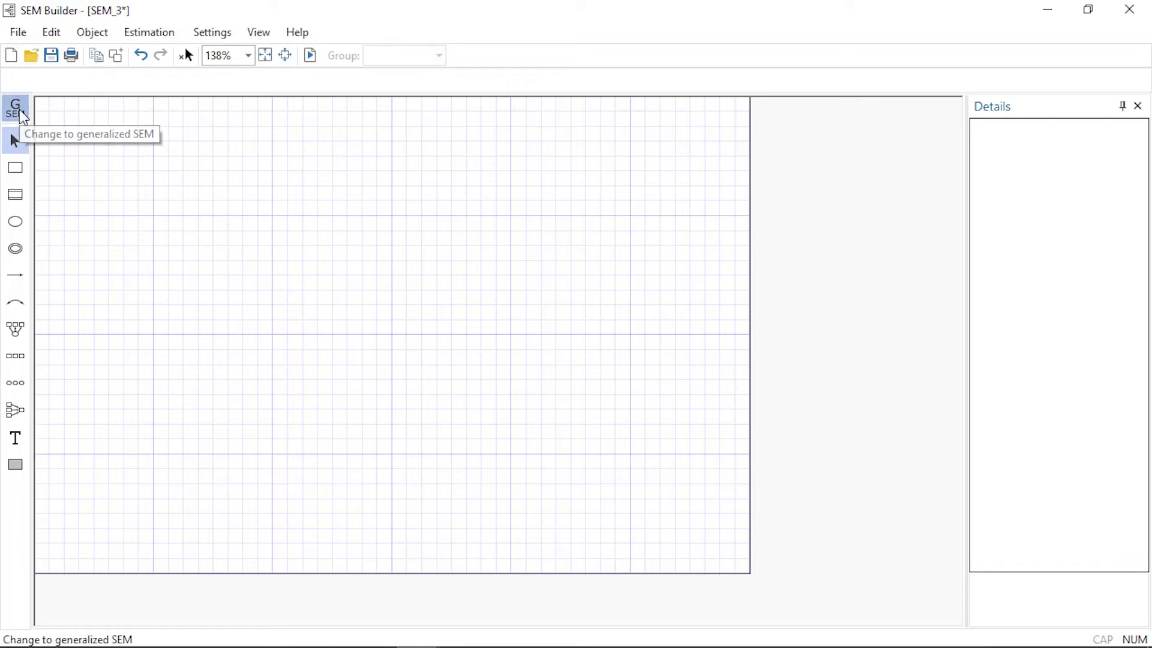
click(20, 415)
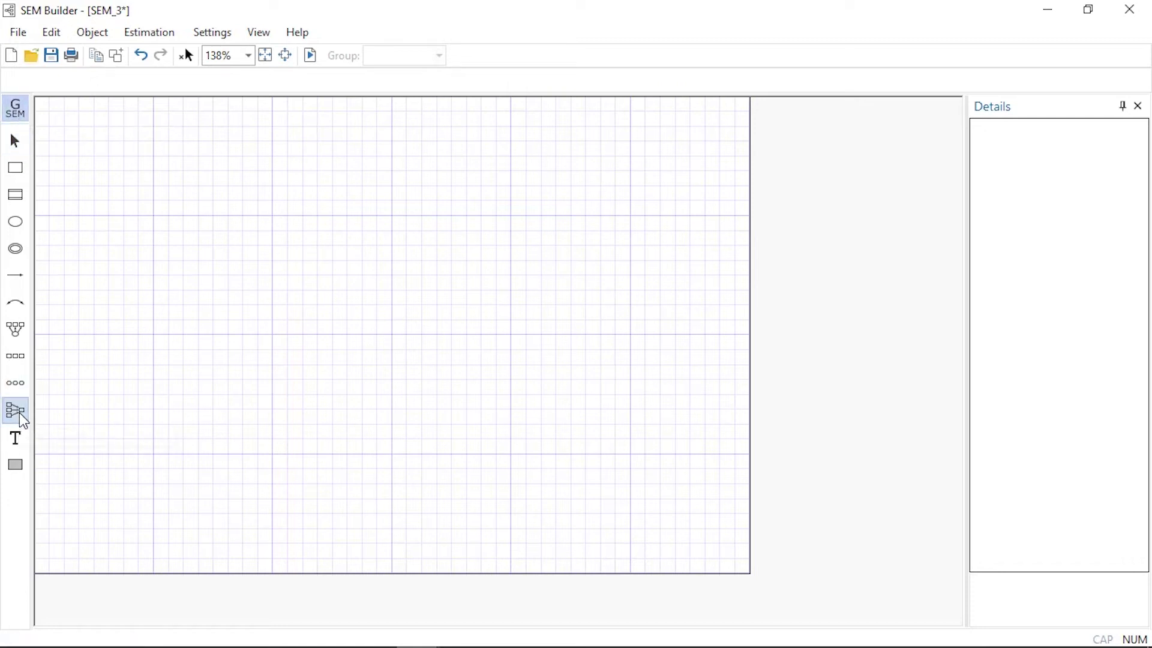
click(392, 334)
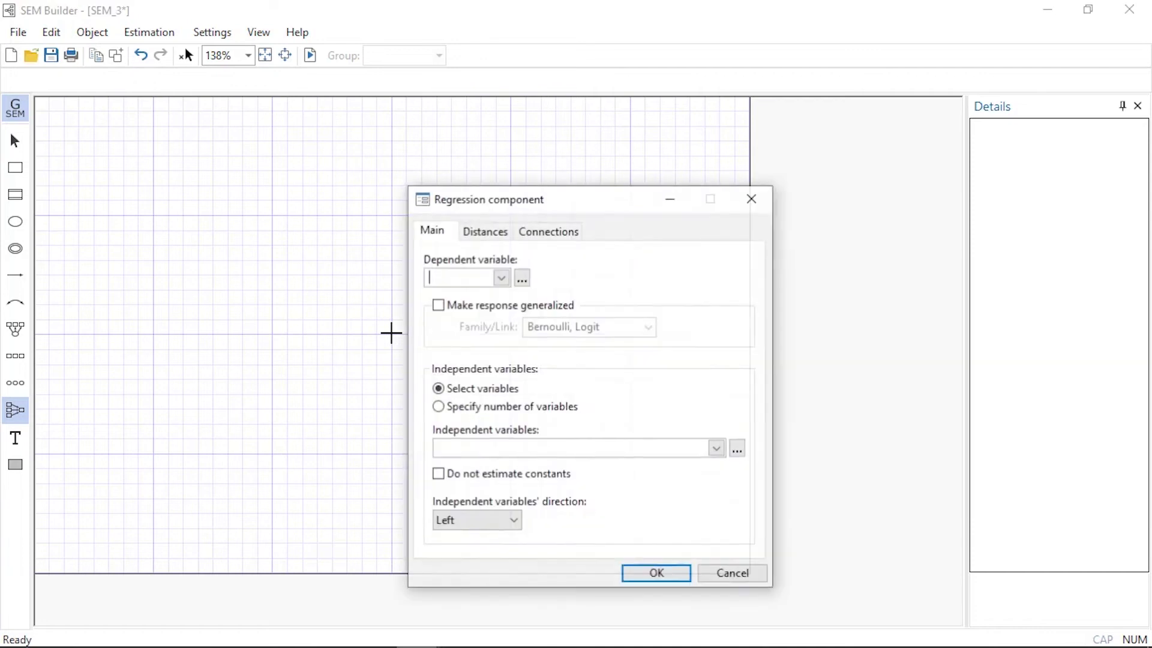
click(501, 278)
click(498, 309)
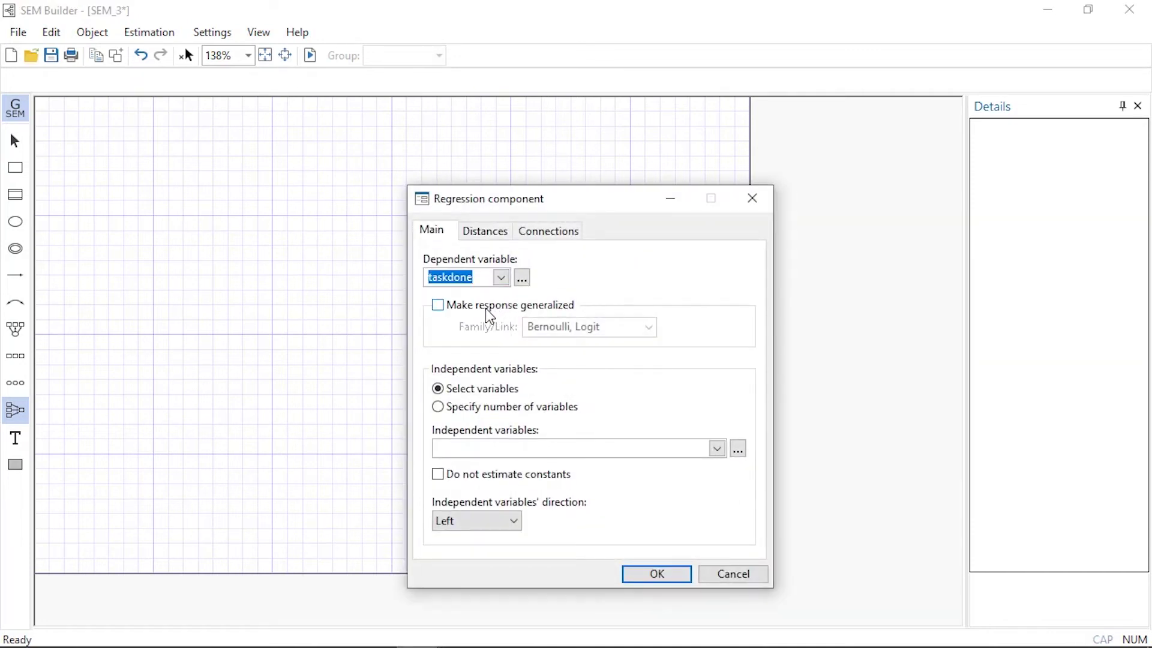
click(438, 306)
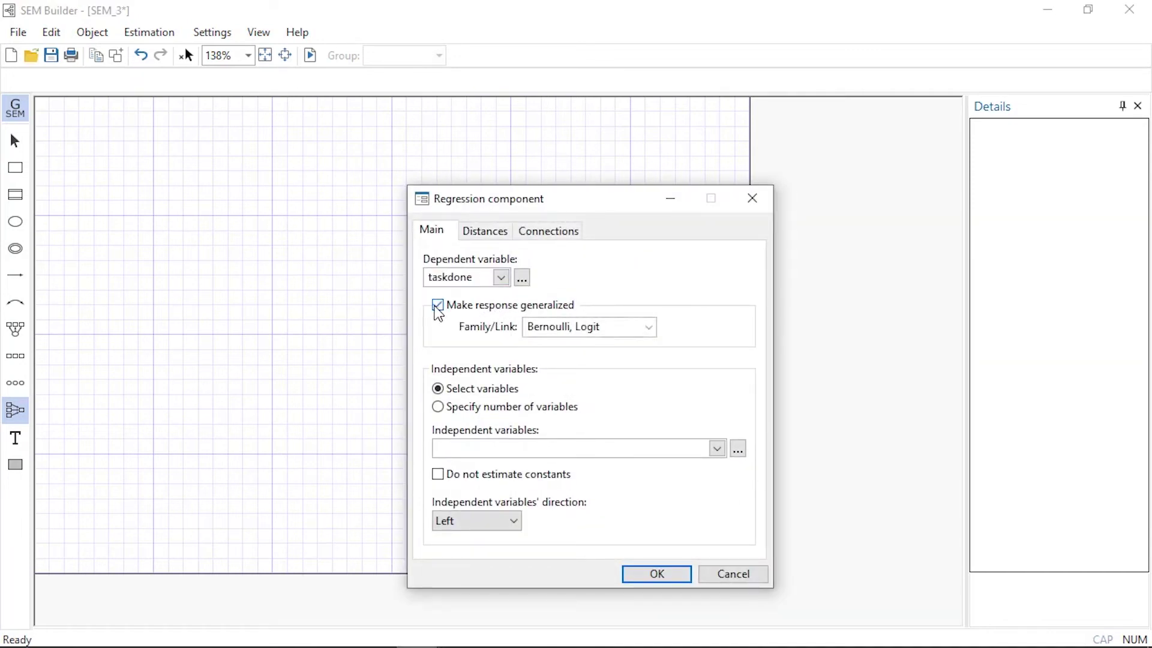
click(649, 329)
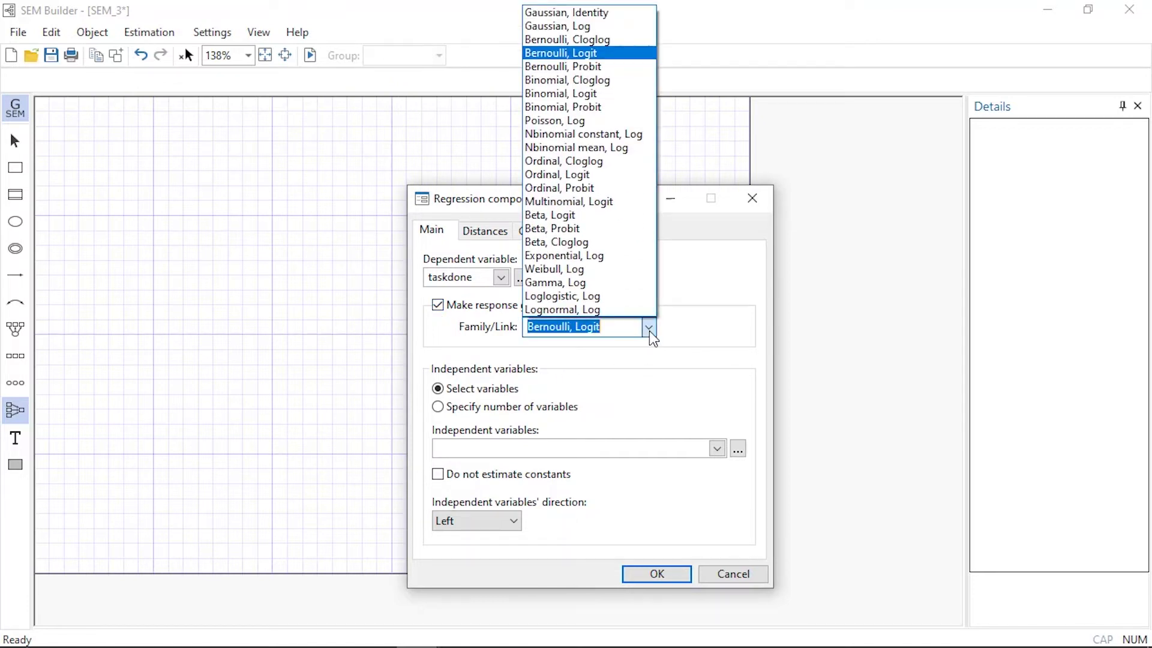
click(649, 330)
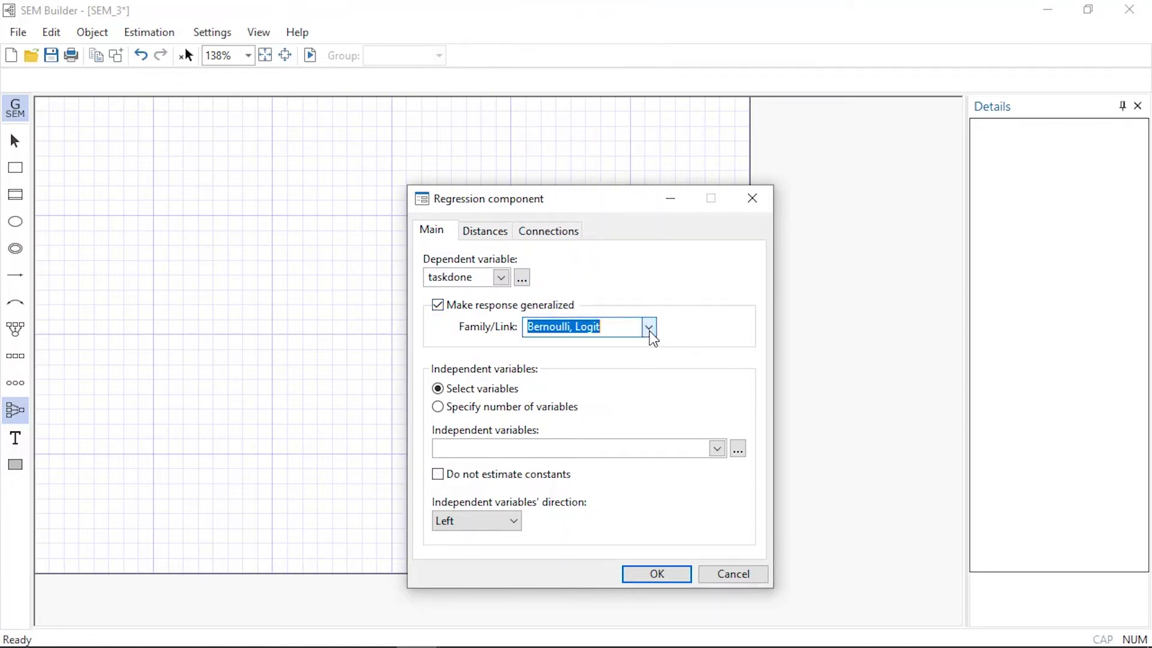
Add diff and the factor variable i.group as the predictors
click(716, 447)
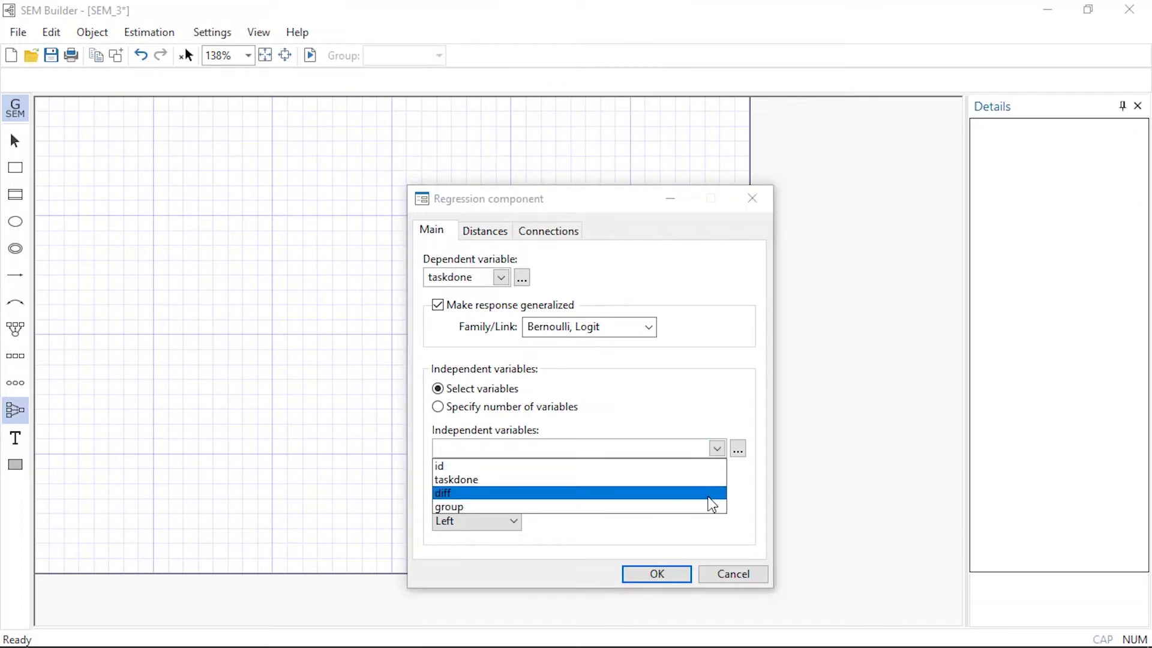
click(709, 497)
click(738, 449)
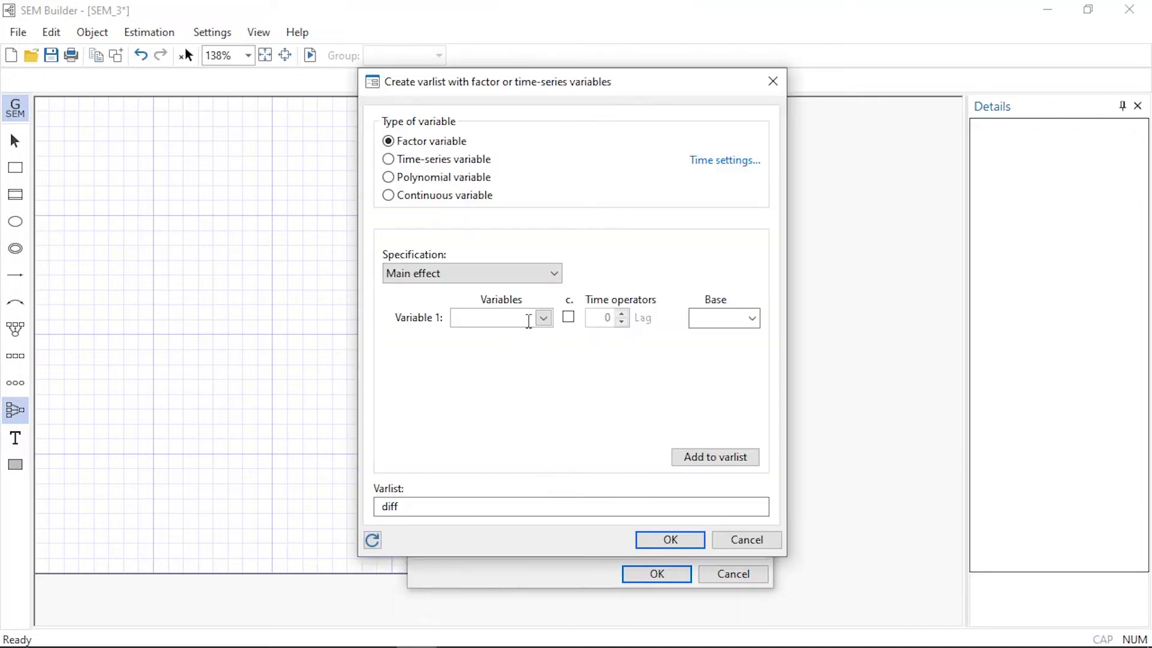
click(545, 317)
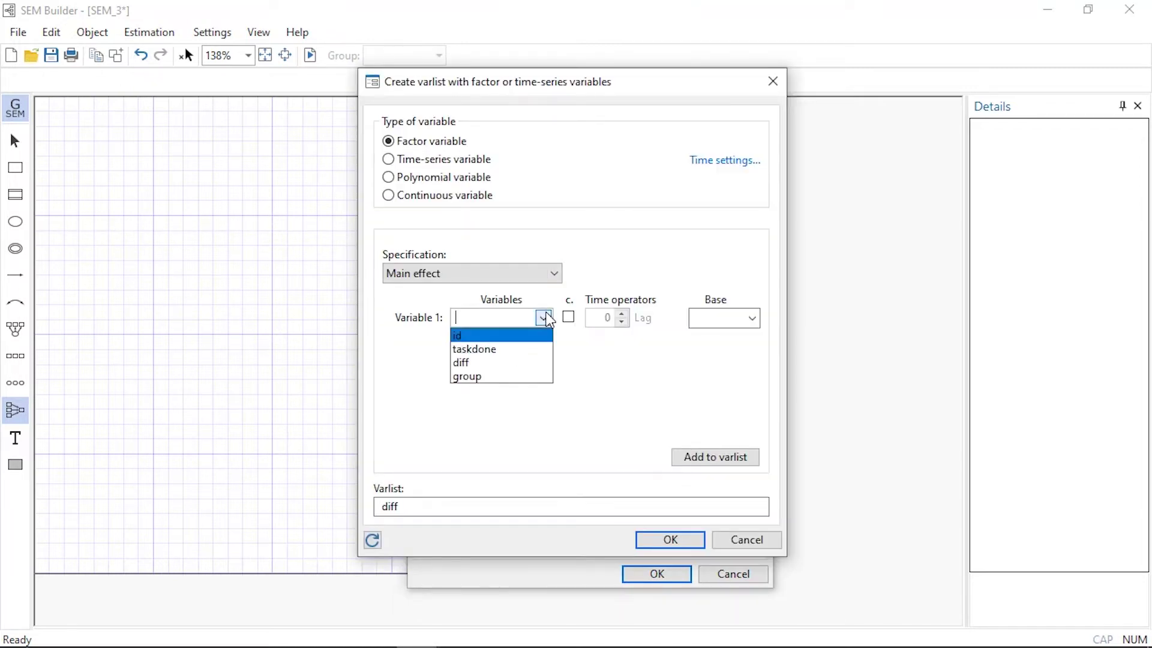
click(532, 376)
click(738, 457)
Draw the taskdone regression and place a multilevel latent variable above taskdone
click(694, 545)
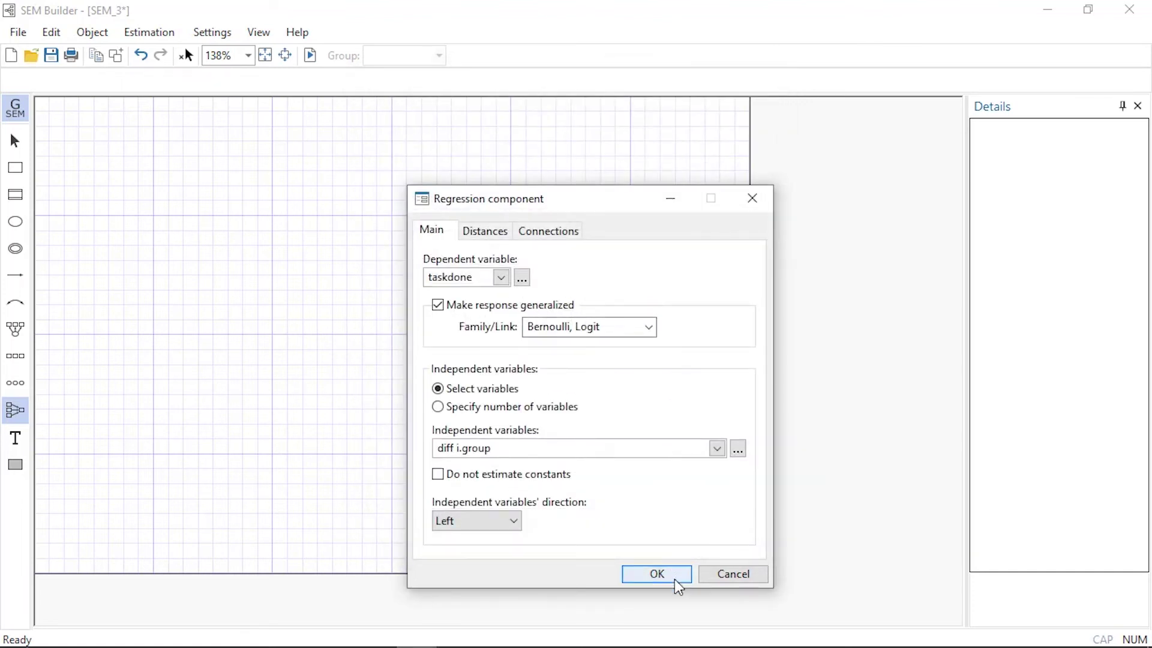
click(657, 574)
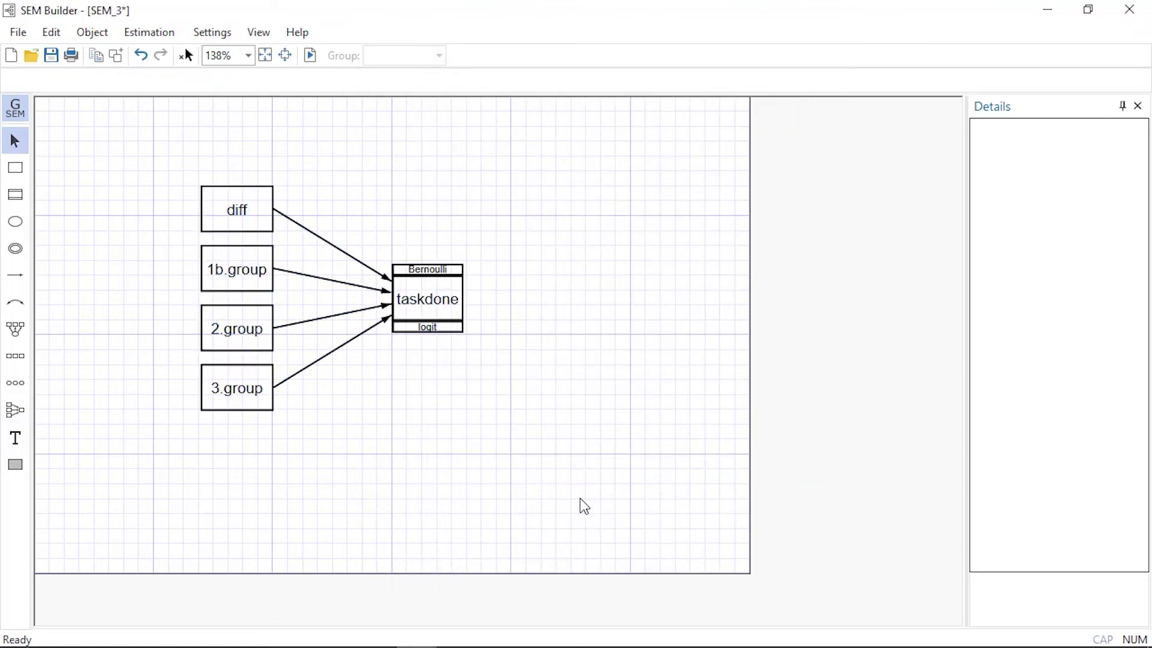
click(16, 249)
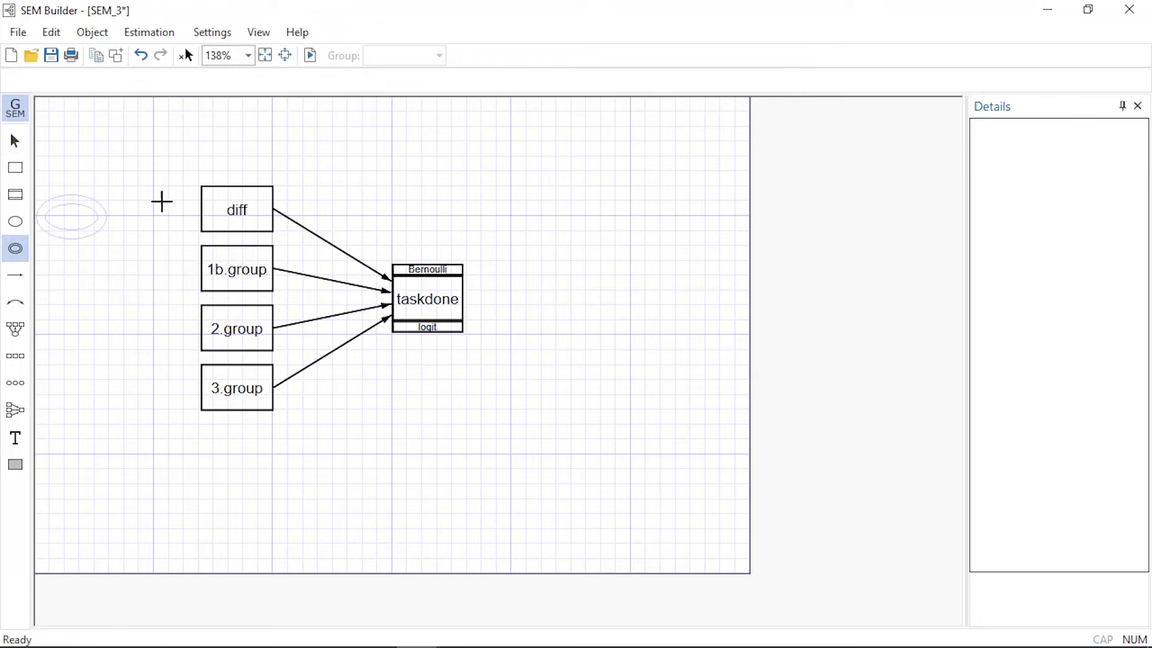
click(396, 180)
key(s)
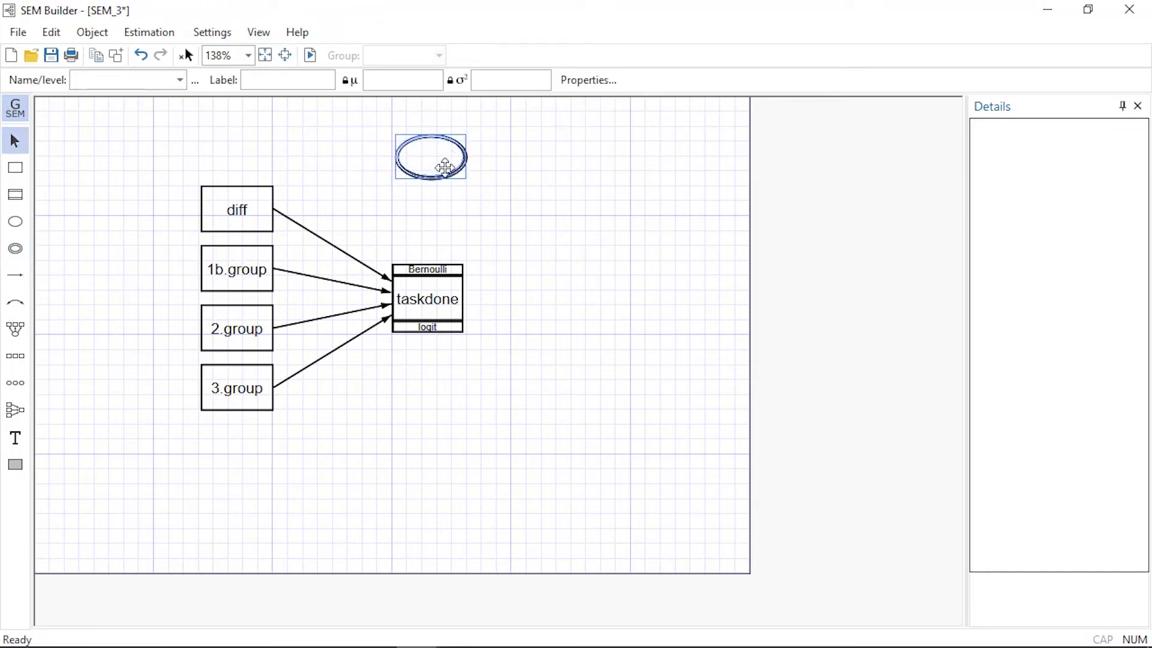
Set the latent variable's level to id with base name Intercept
double_click(445, 166)
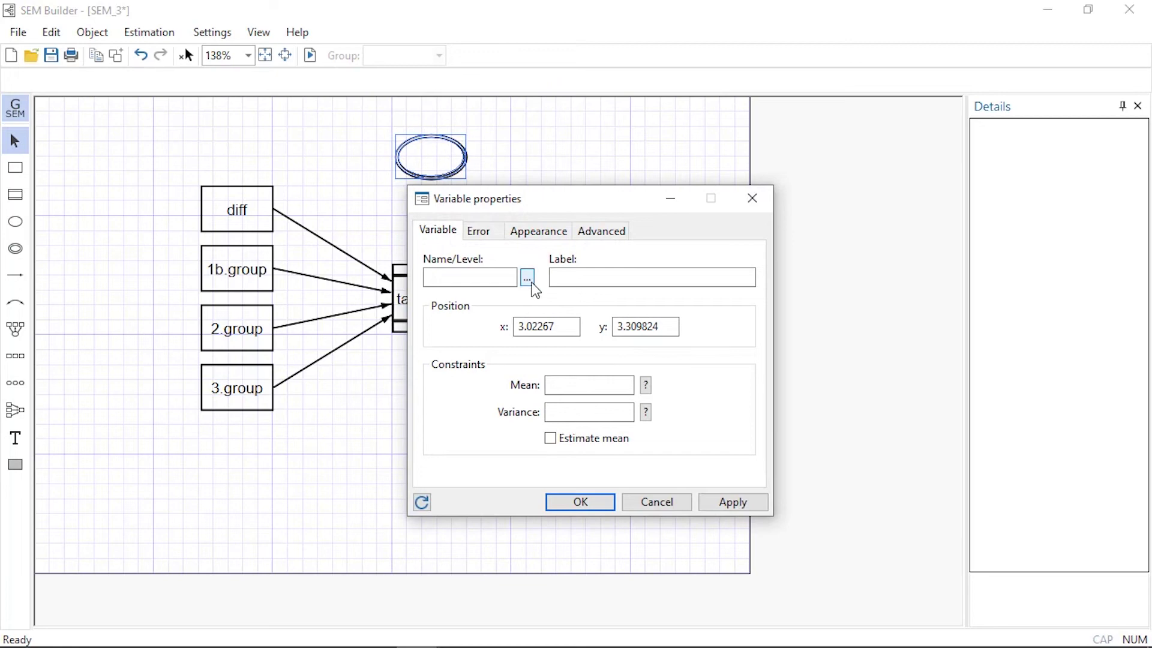
click(527, 280)
click(525, 309)
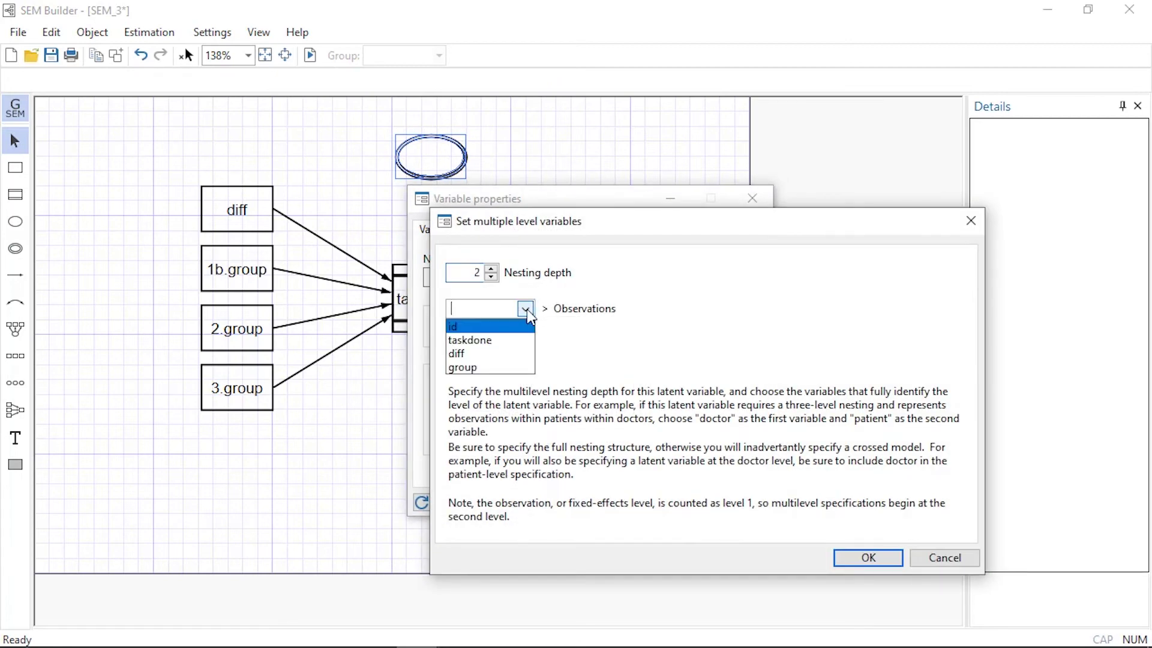
click(498, 344)
double_click(440, 357)
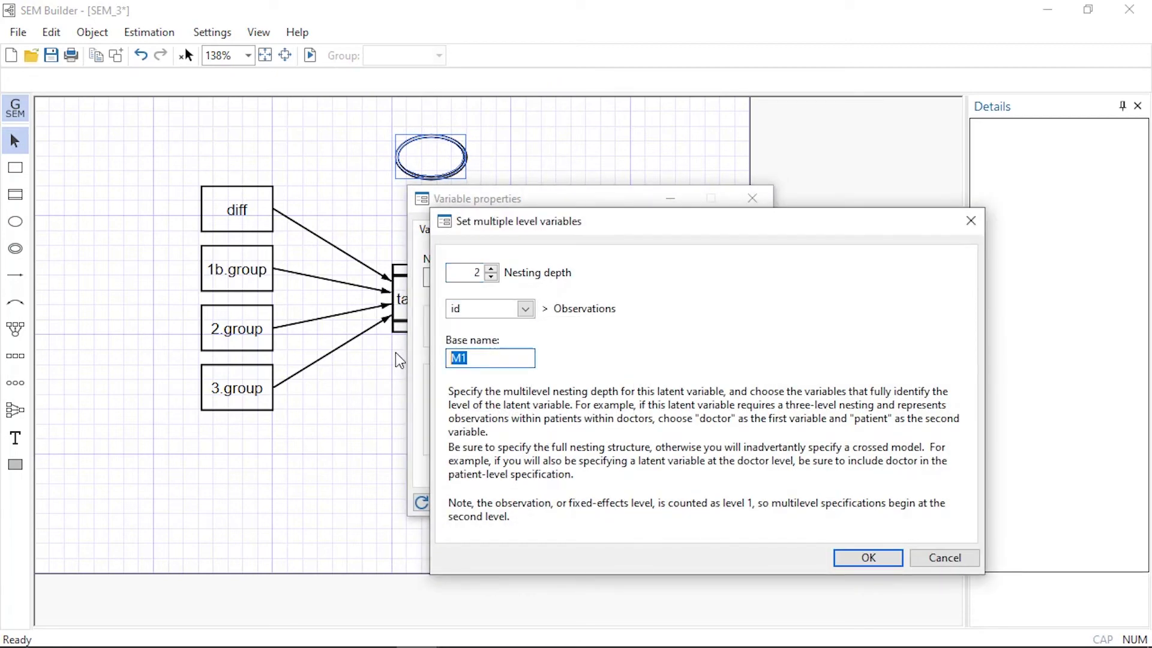
text(Intercept)
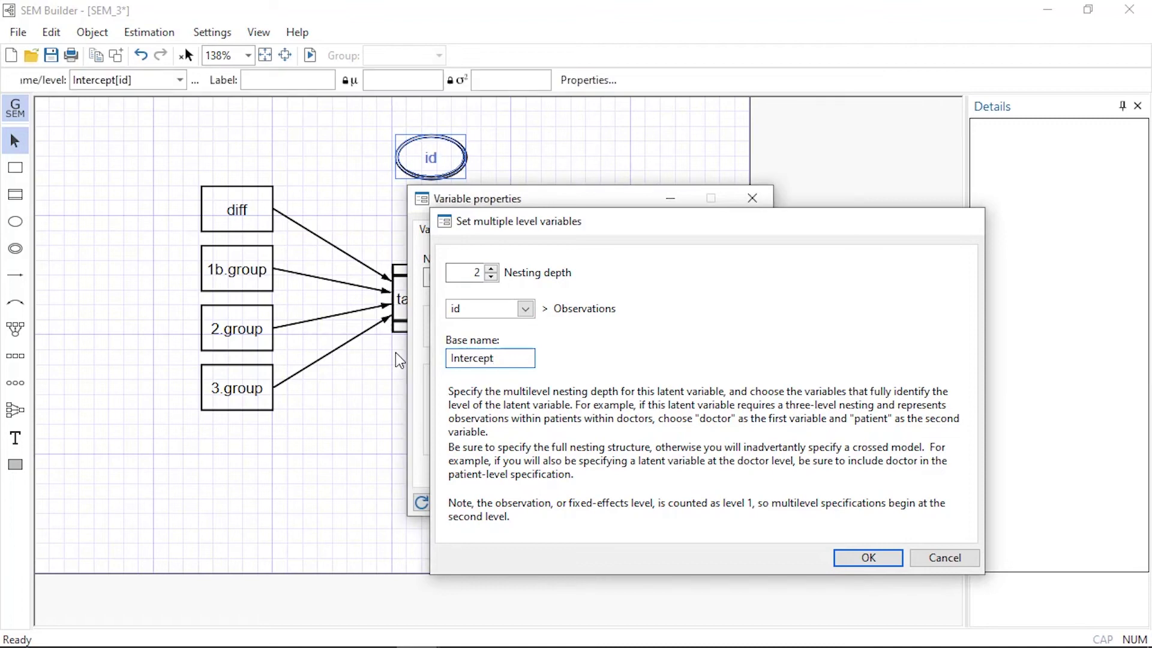
key(Return)
key(Return)
key(p)
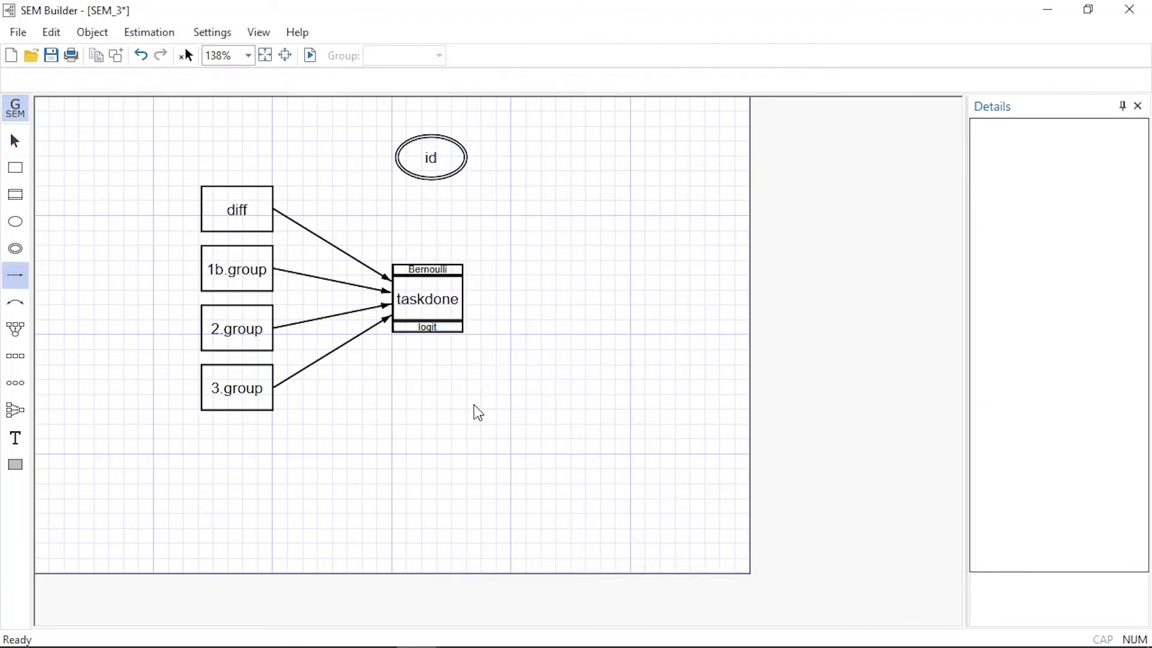
Link id to taskdone and fit the multilevel logit model, giving diff -1.6 and id variance 1.7
drag(429, 167, 429, 271)
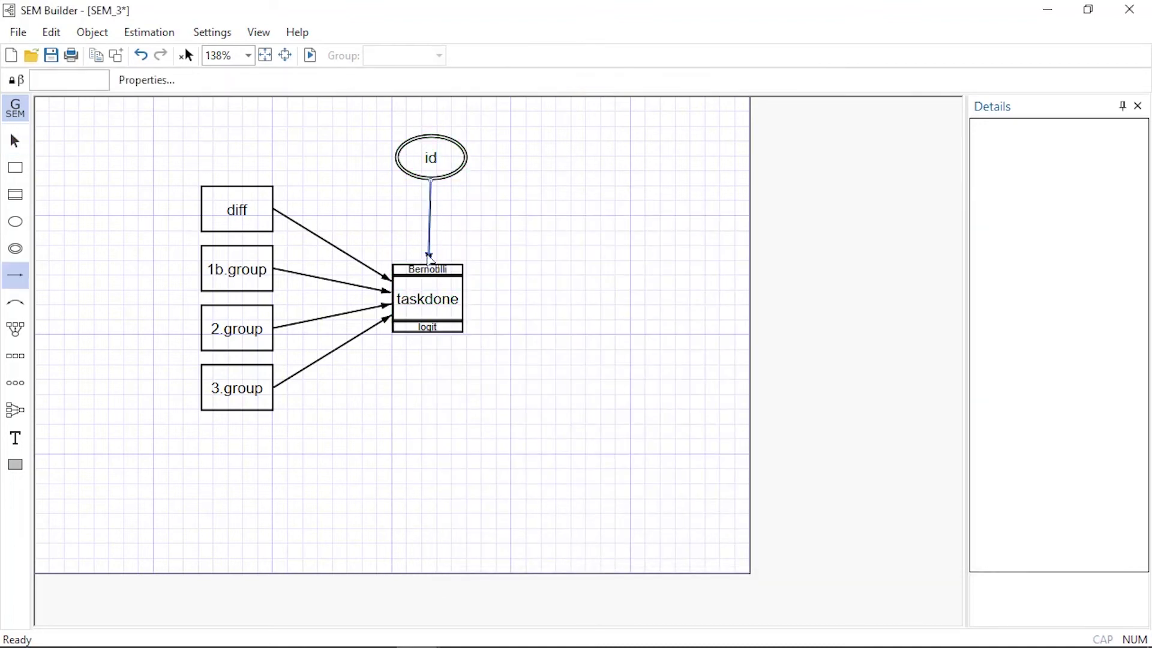
click(310, 55)
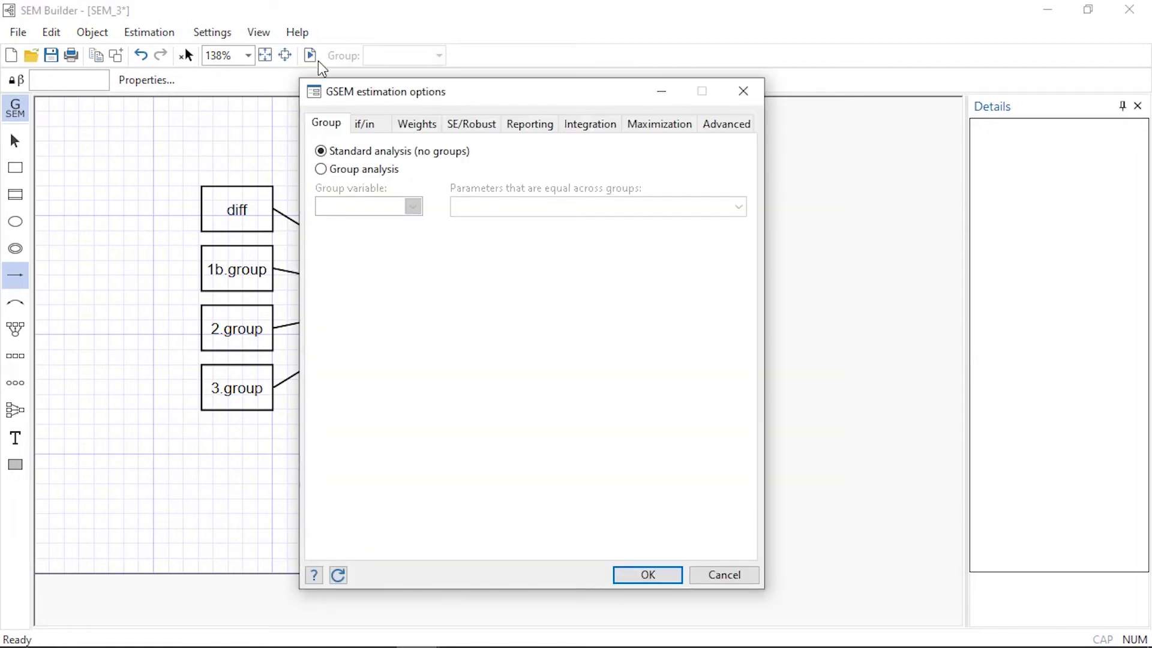
click(618, 128)
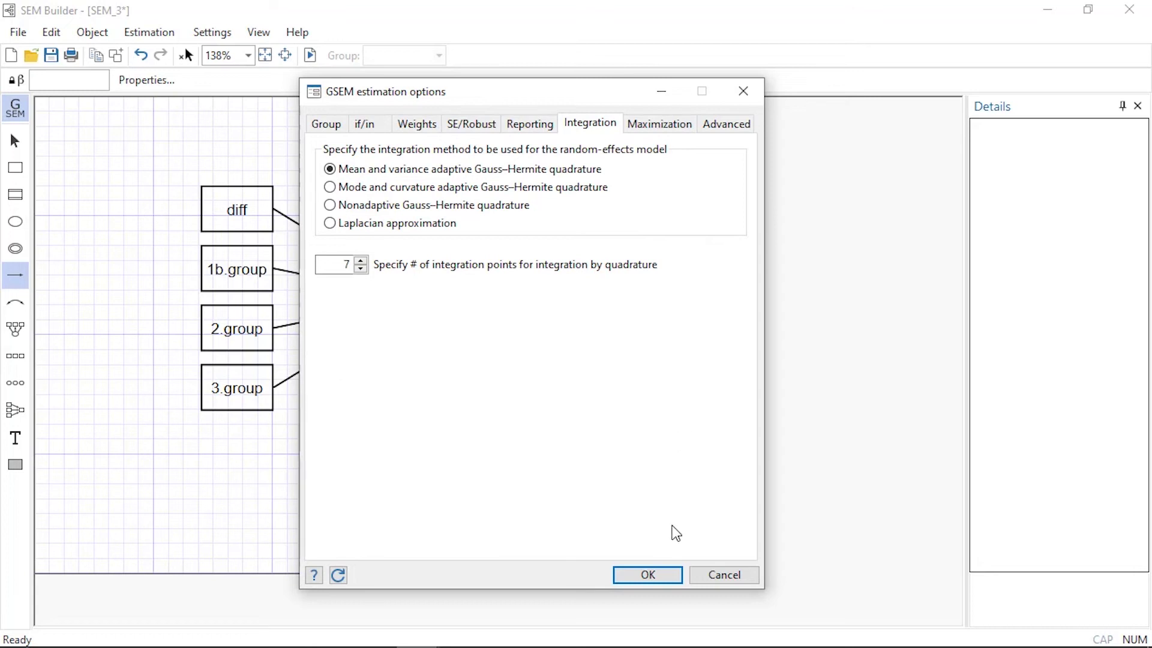
click(667, 580)
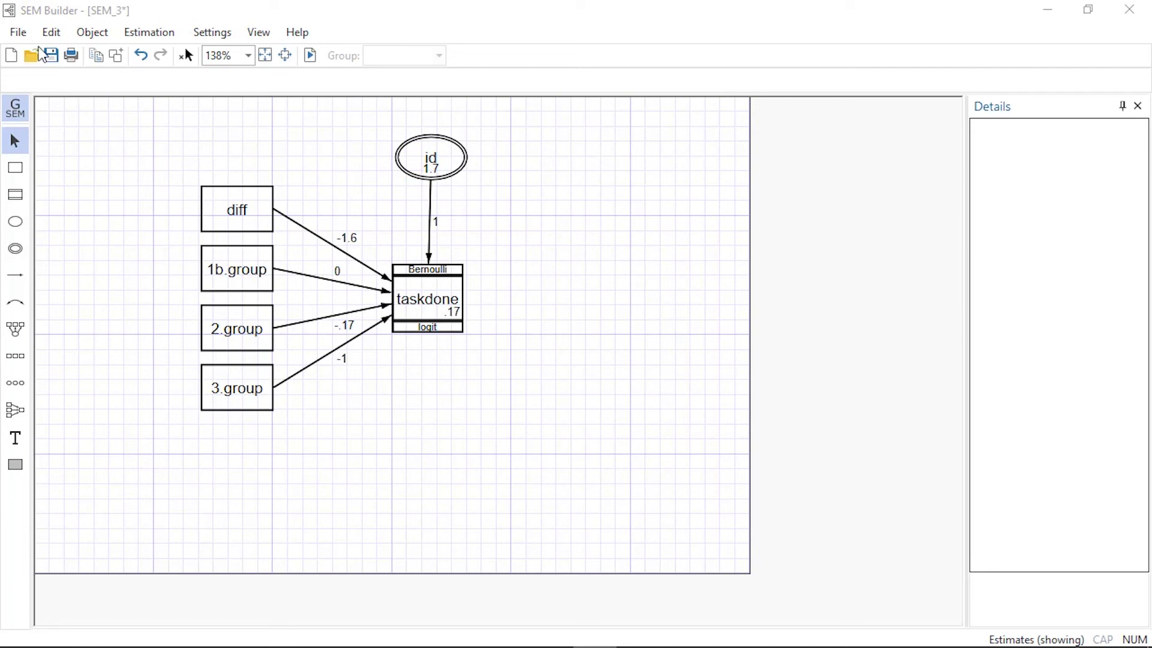
Save the fitted path diagram under the name SEM_3 in the data folder with Save as
click(20, 32)
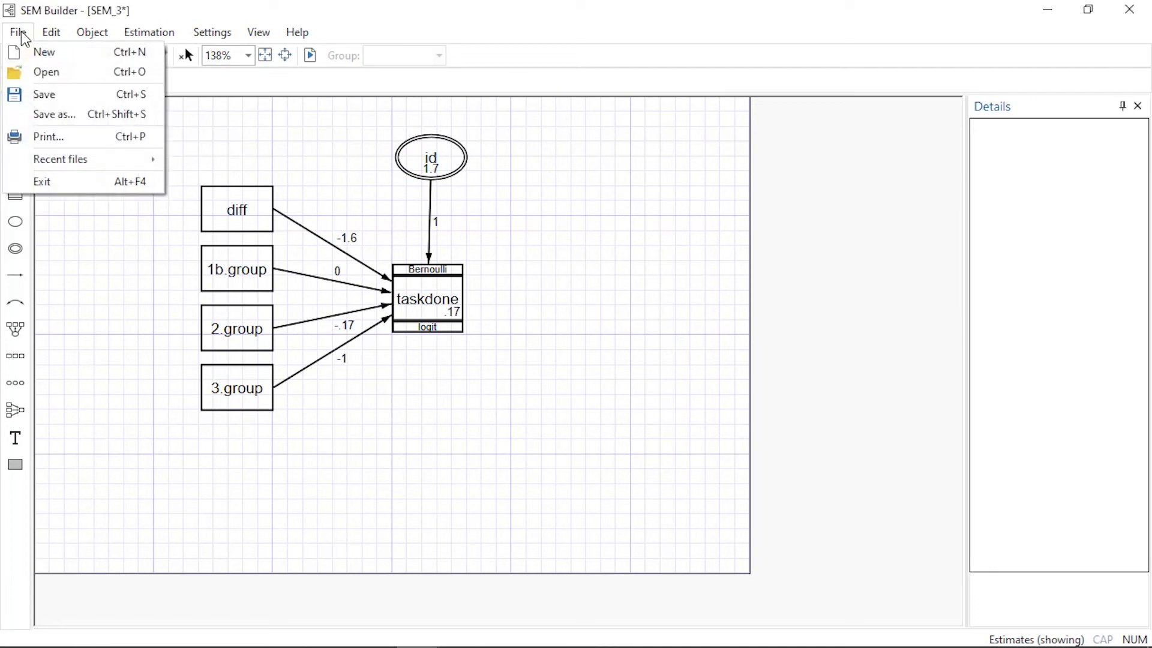
click(147, 114)
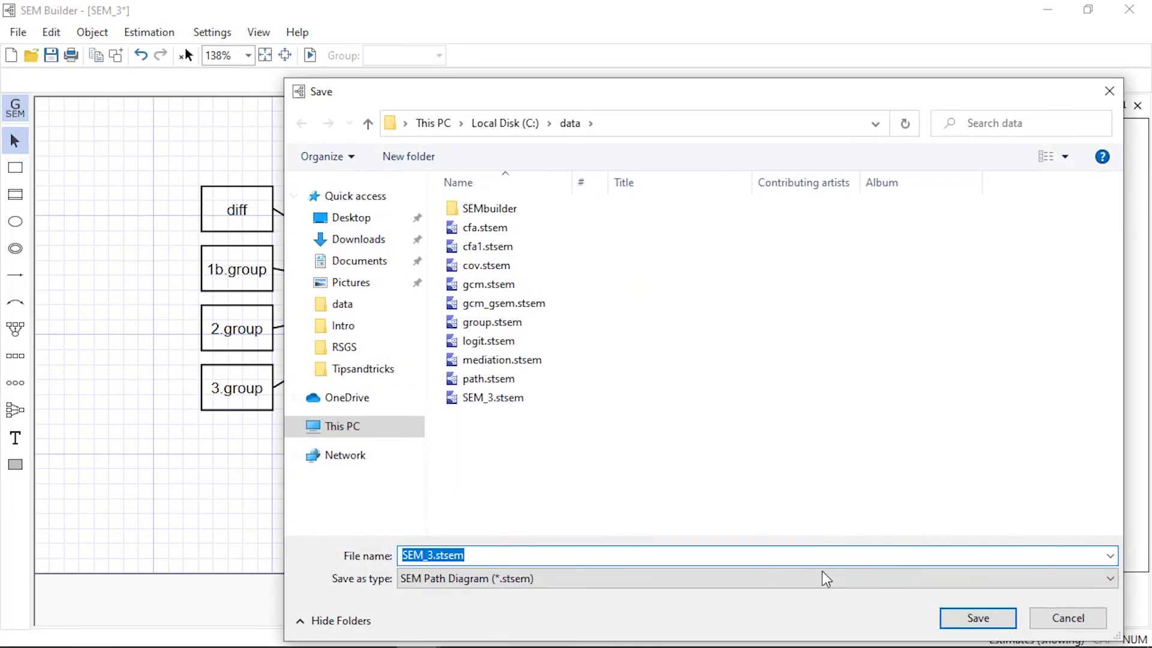
click(1109, 579)
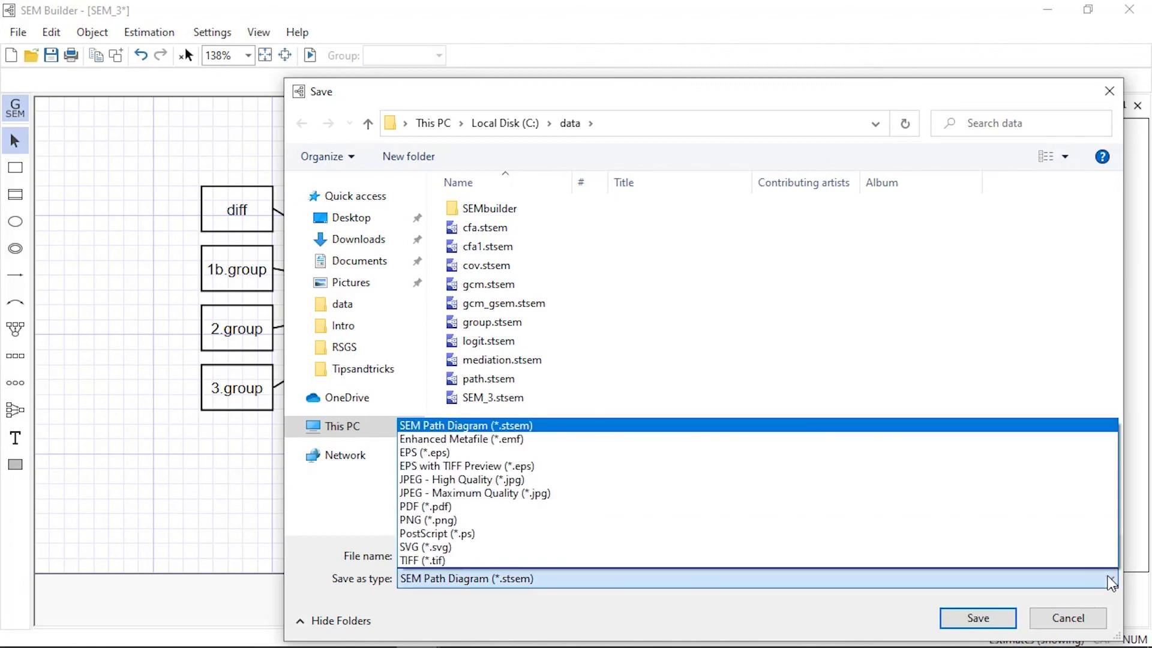
click(1109, 579)
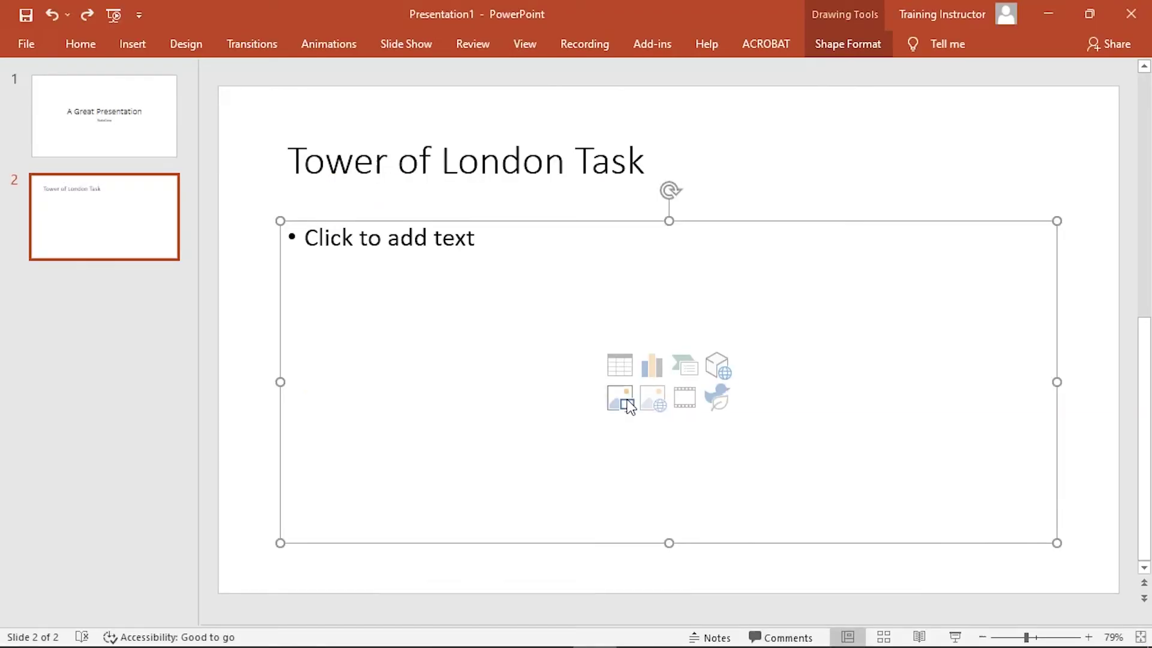
Insert SEM_3.png from the data folder onto slide 2, Tower of London Task
click(627, 405)
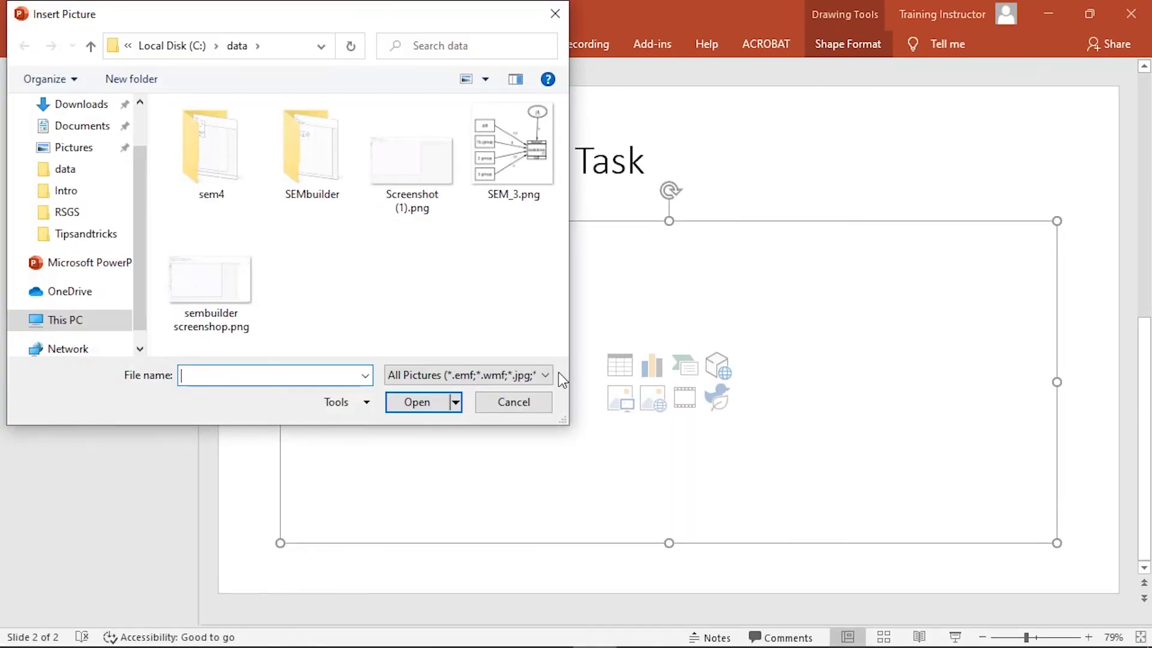
click(536, 171)
click(426, 401)
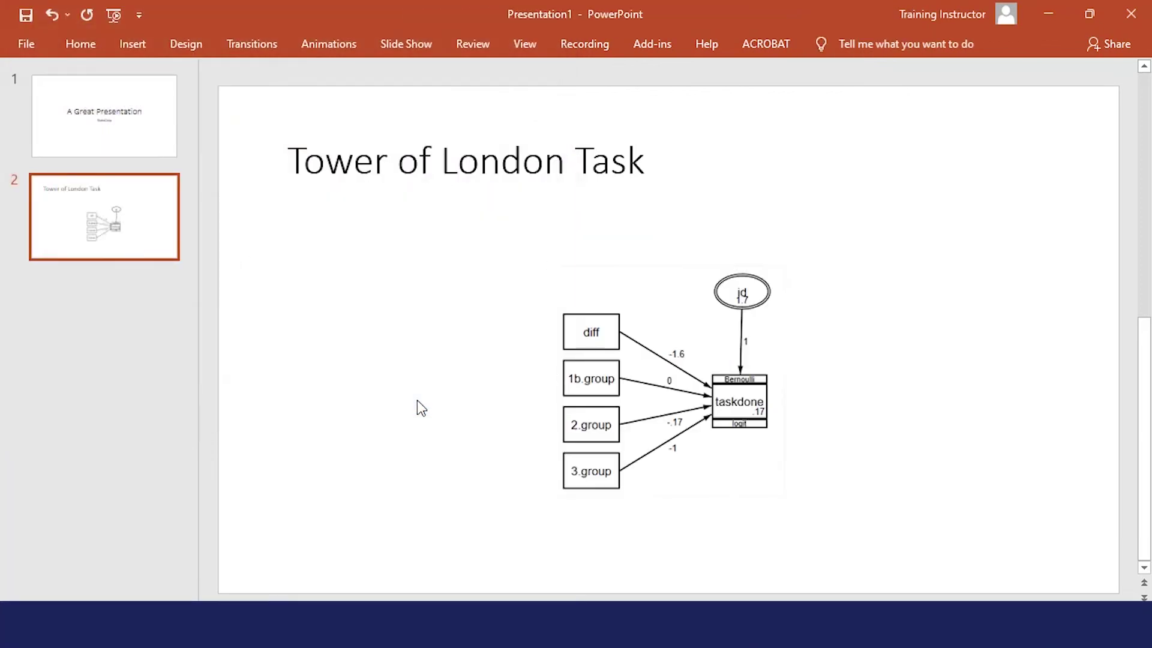